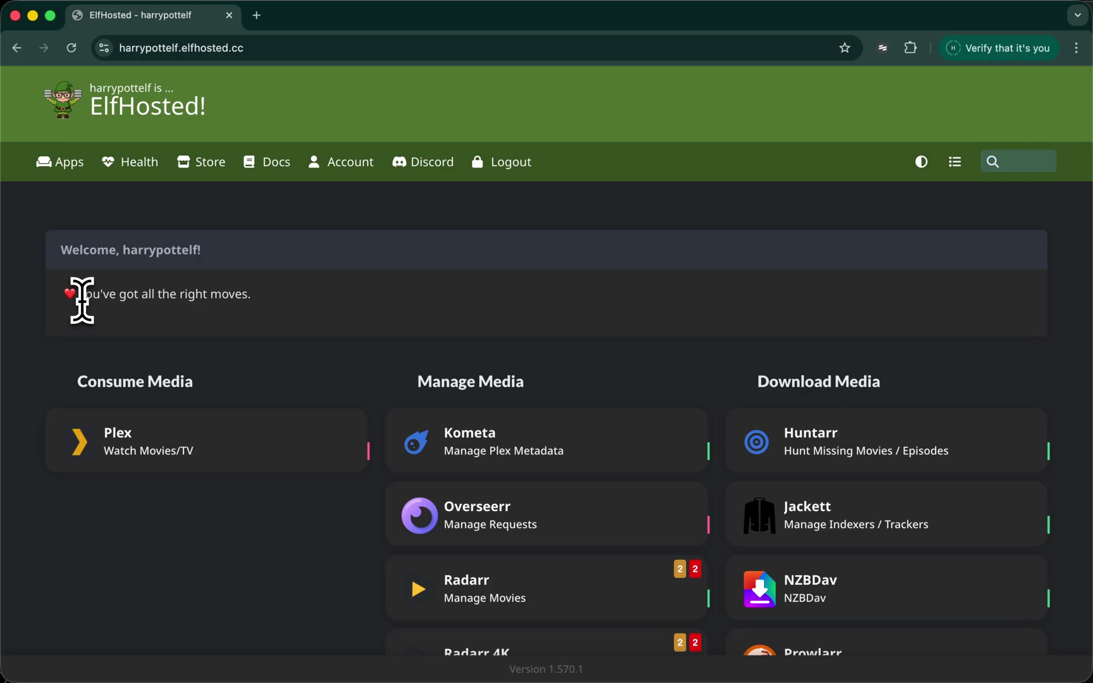
pyautogui.moveTo(83, 297); pyautogui.dragTo(267, 301)
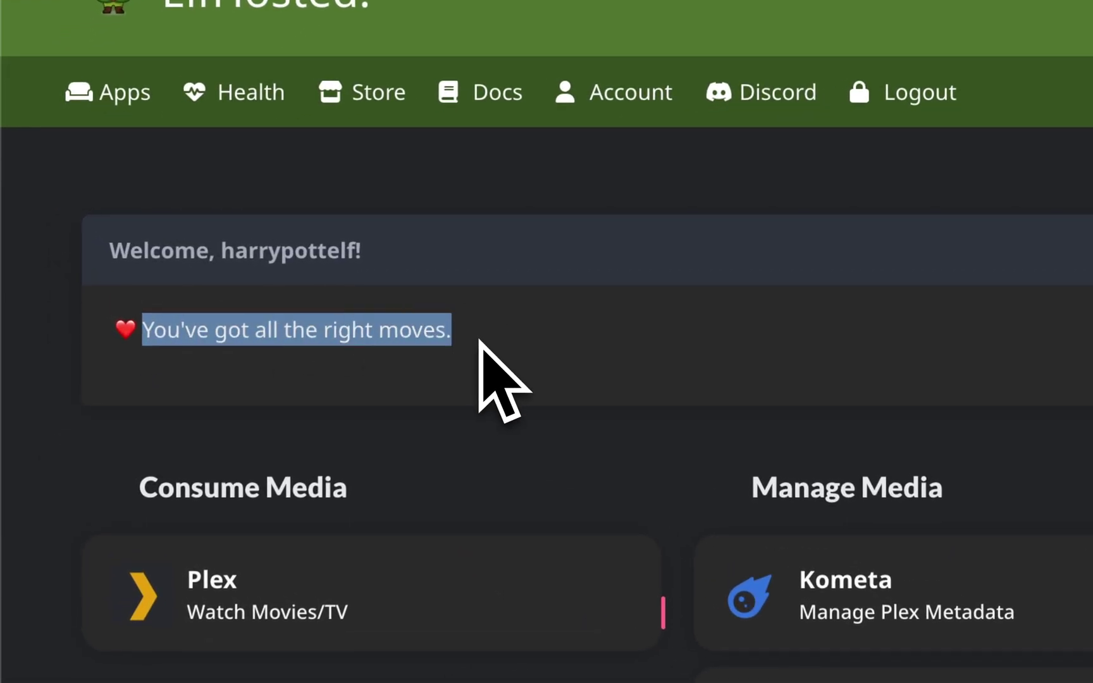
pyautogui.click(479, 344)
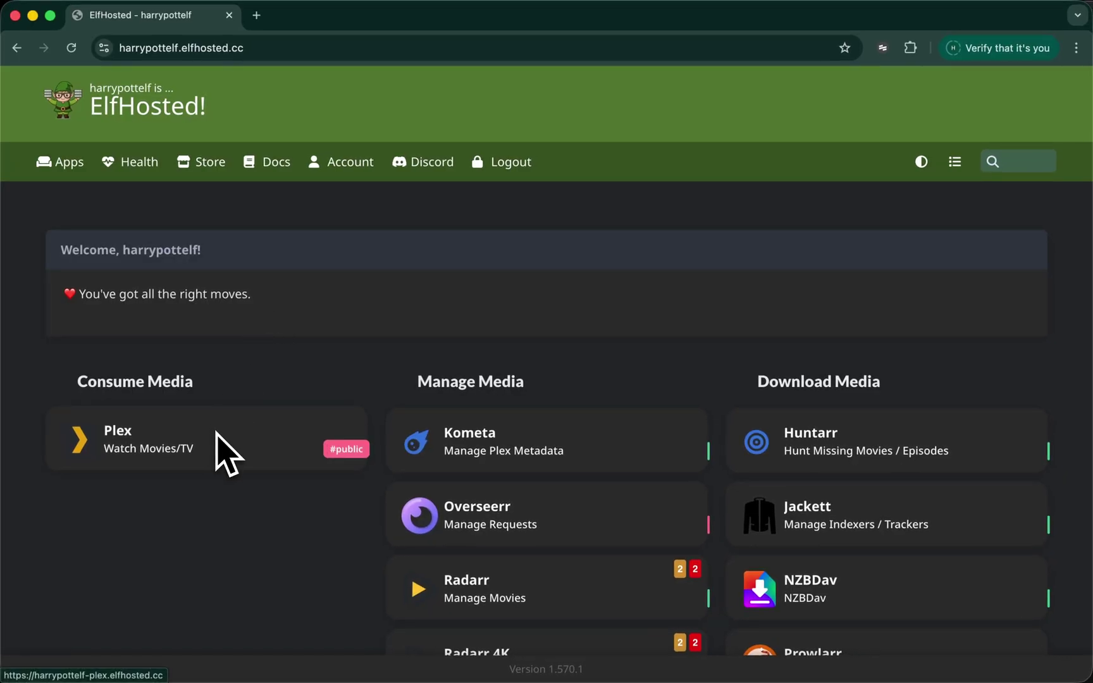
pyautogui.scroll(-3, 367, 544)
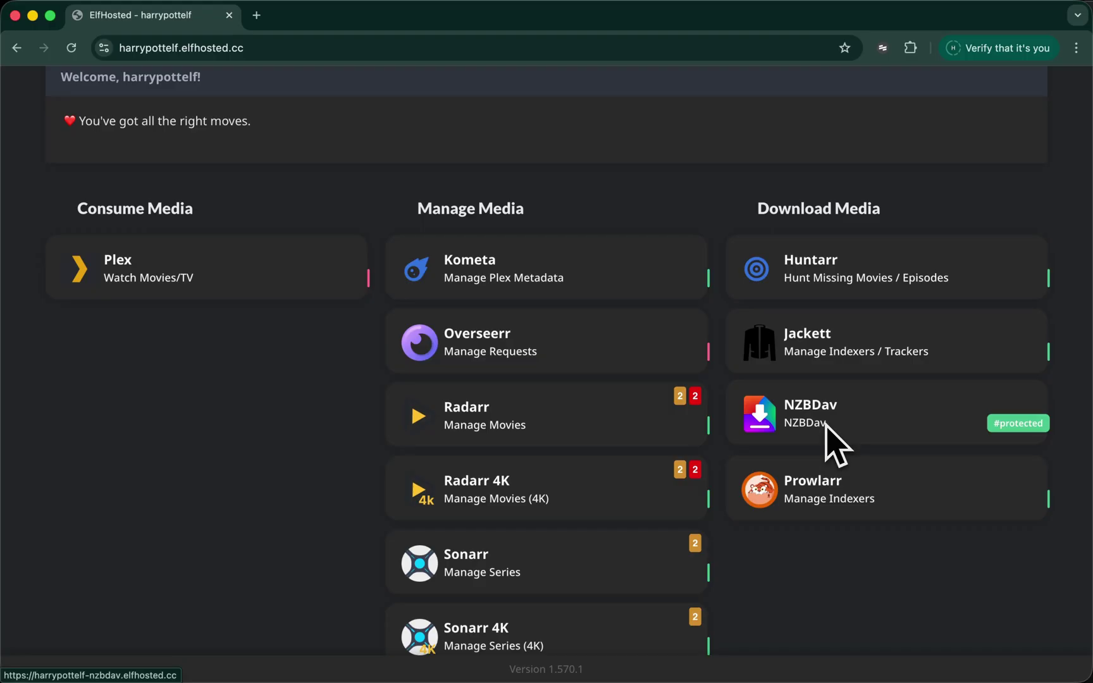
pyautogui.scroll(3, 329, 415)
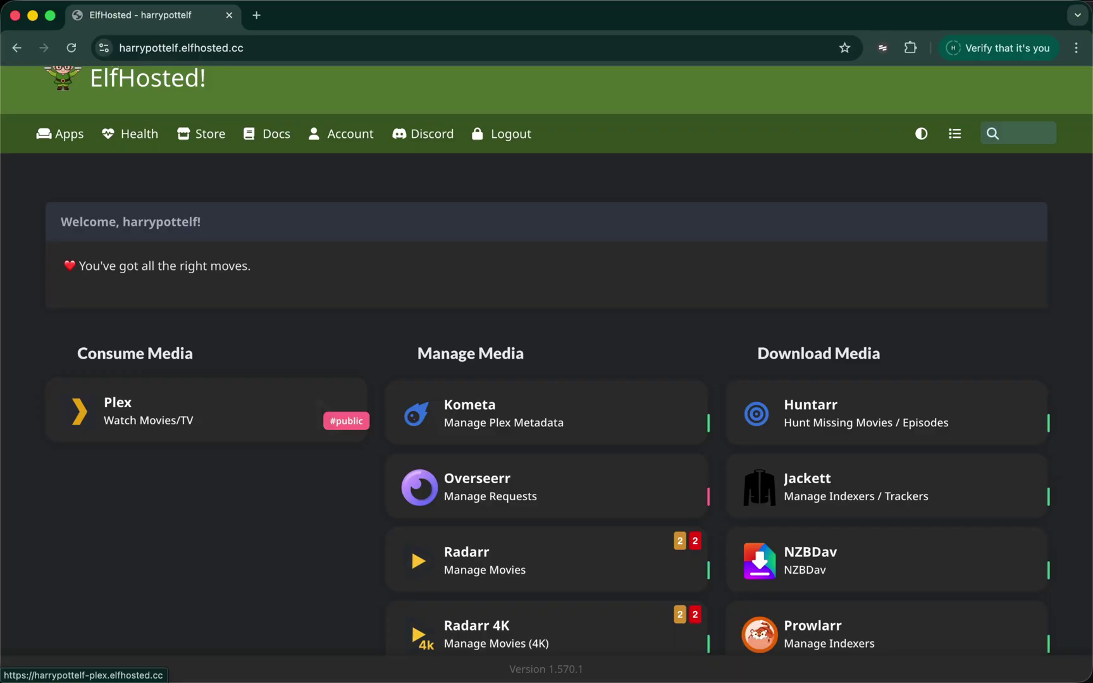
# Step: Open plex.tv/claim in a new browser tab and copy the Plex claim code to the clipboard
pyautogui.press('super+t')
pyautogui.write('ple')
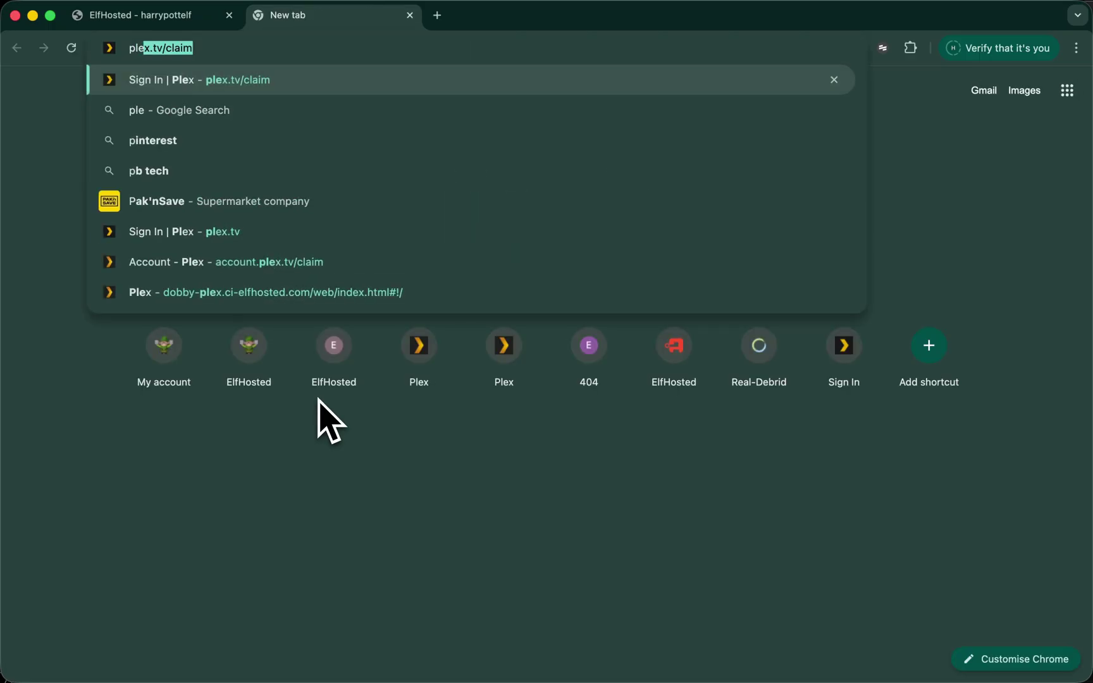
pyautogui.press('Right')
pyautogui.press('Return')
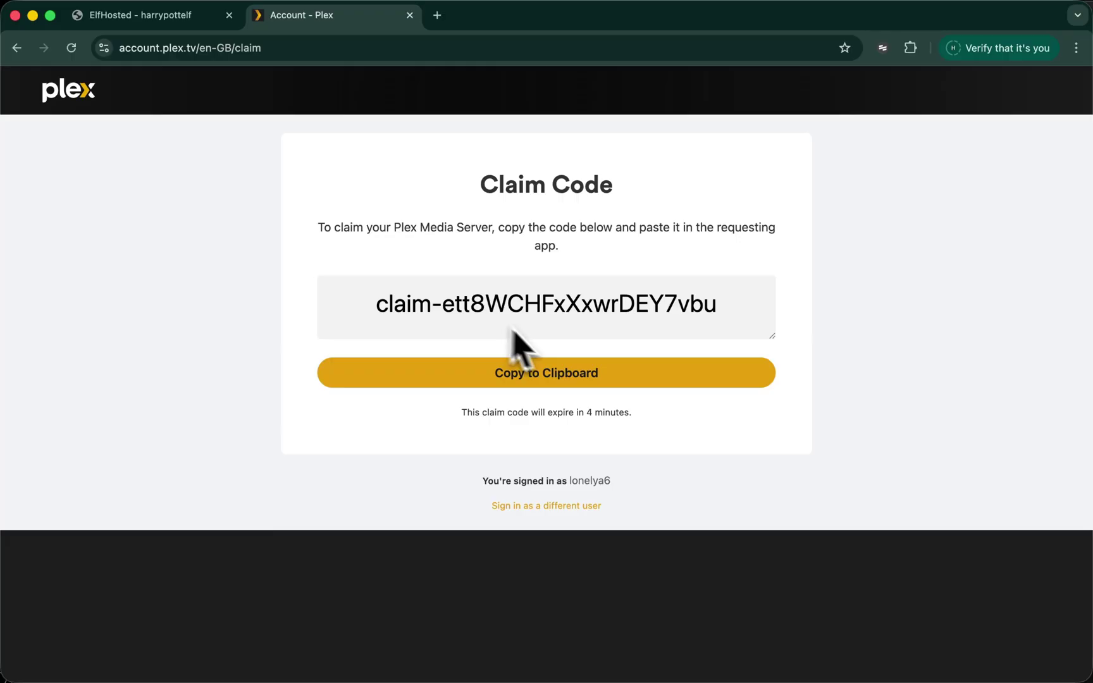
pyautogui.click(536, 376)
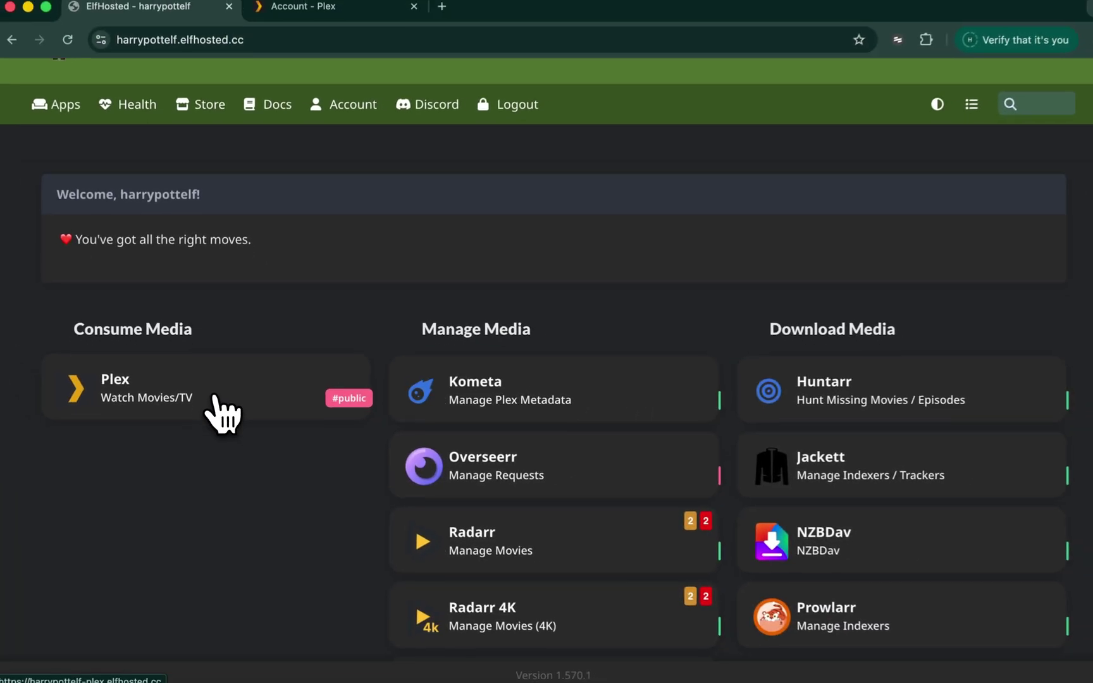
# Step: Open ElfBot from the ElfHosted dashboard and claim the Plex server with the copied claim token
pyautogui.scroll(-3, 222, 414)
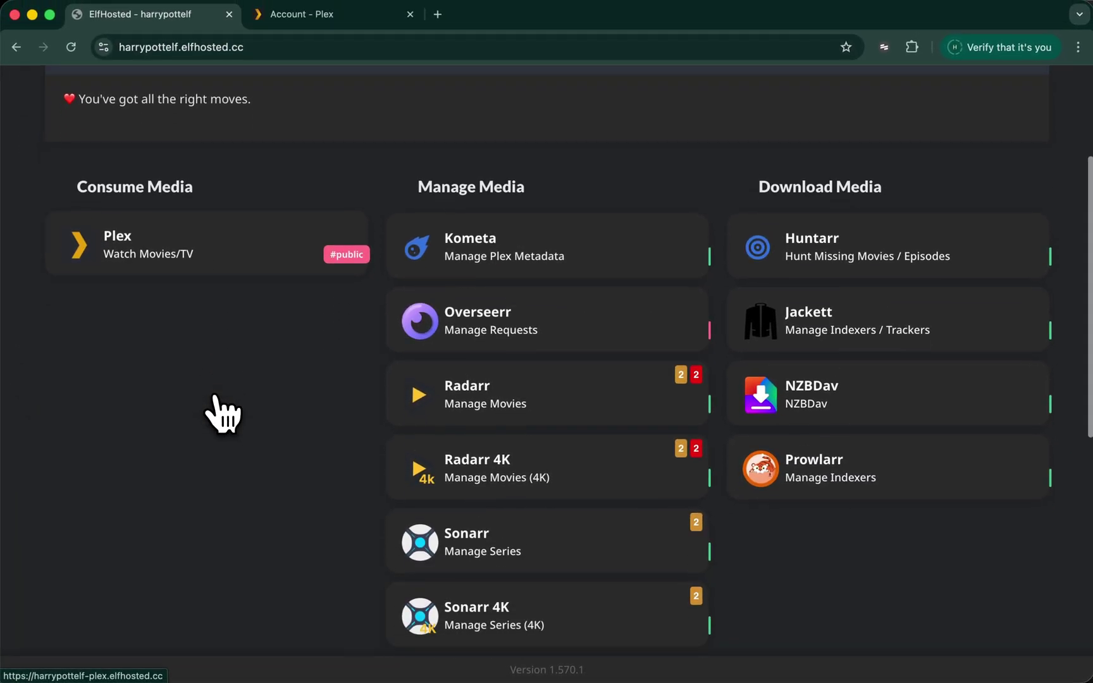
pyautogui.scroll(-8, 220, 415)
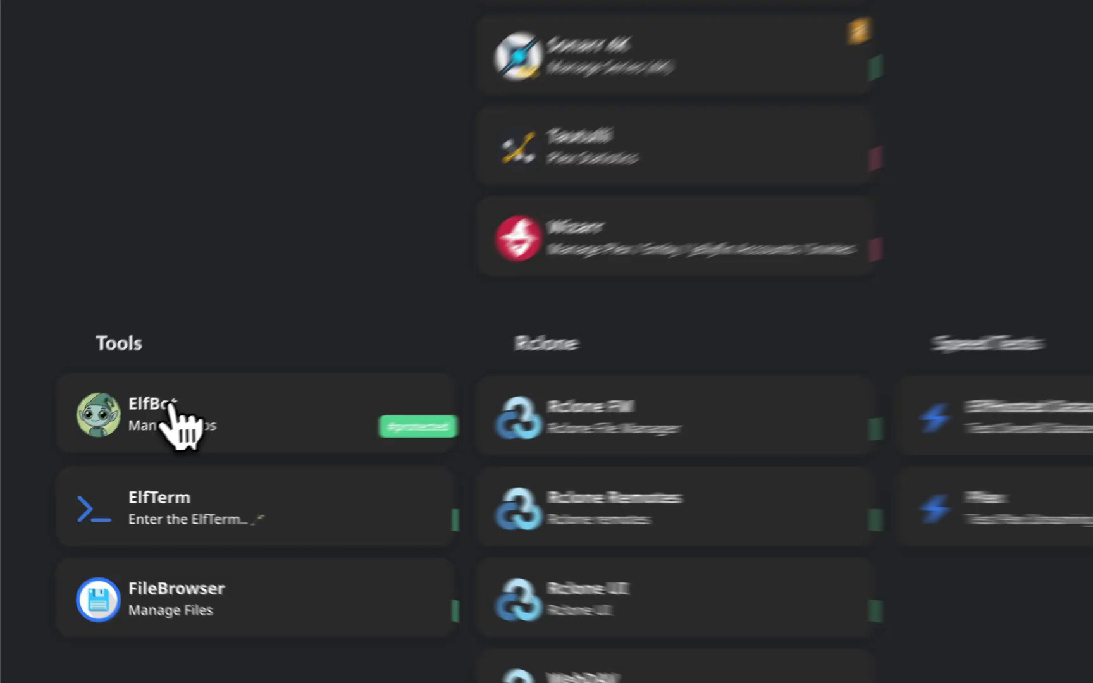
pyautogui.click(182, 421)
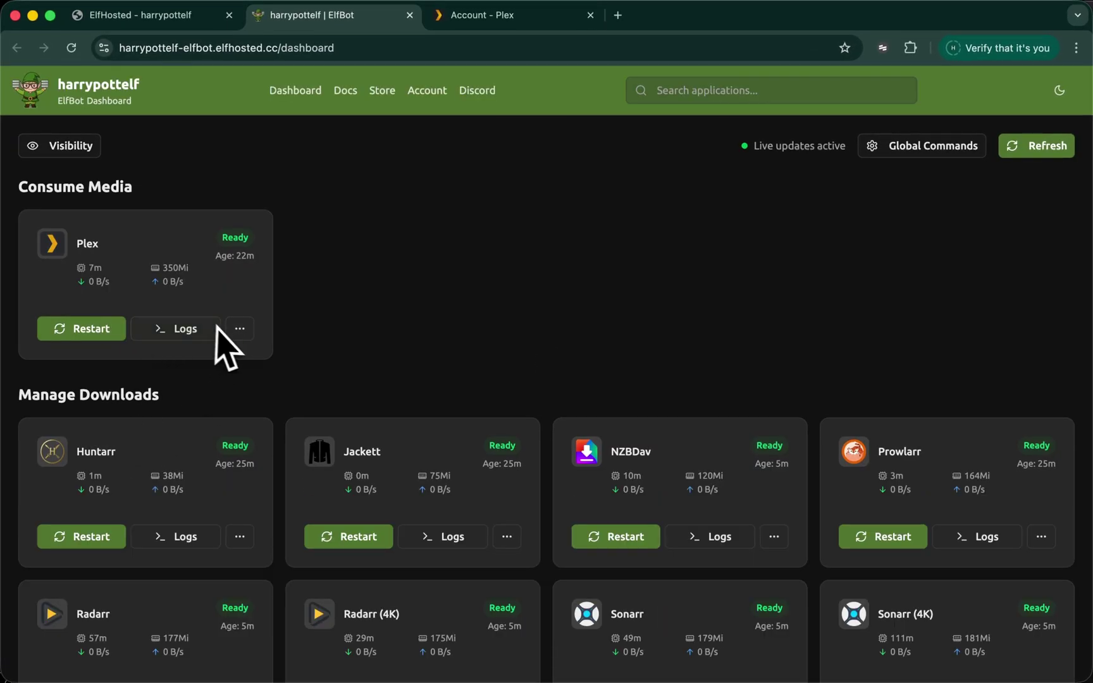
pyautogui.click(240, 330)
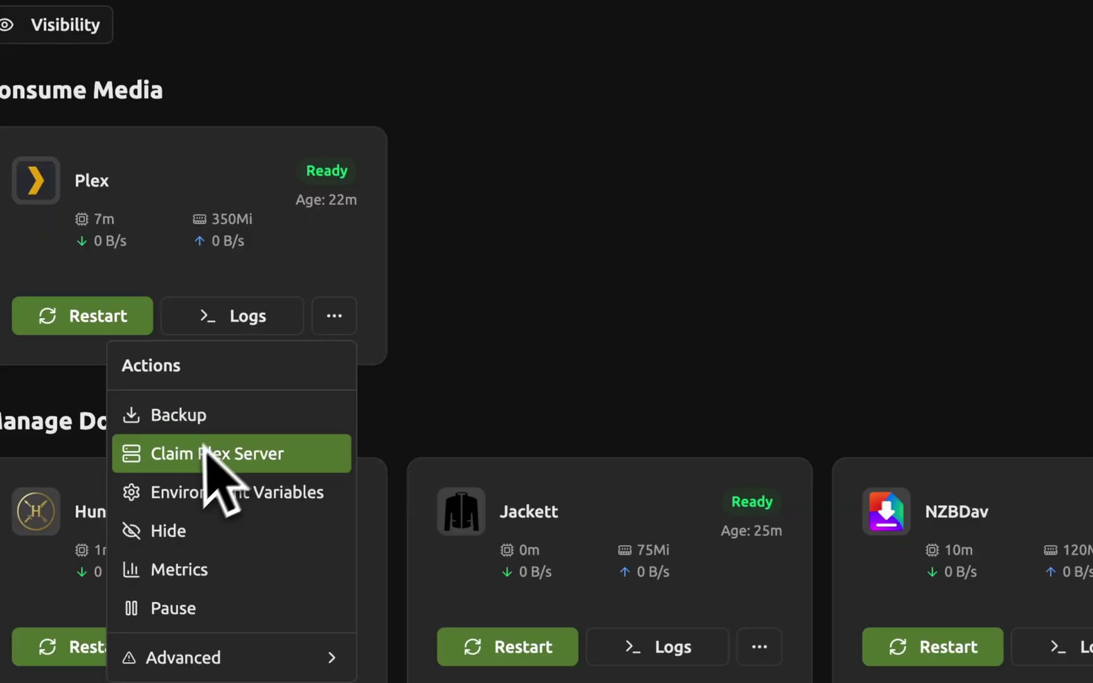
pyautogui.click(152, 417)
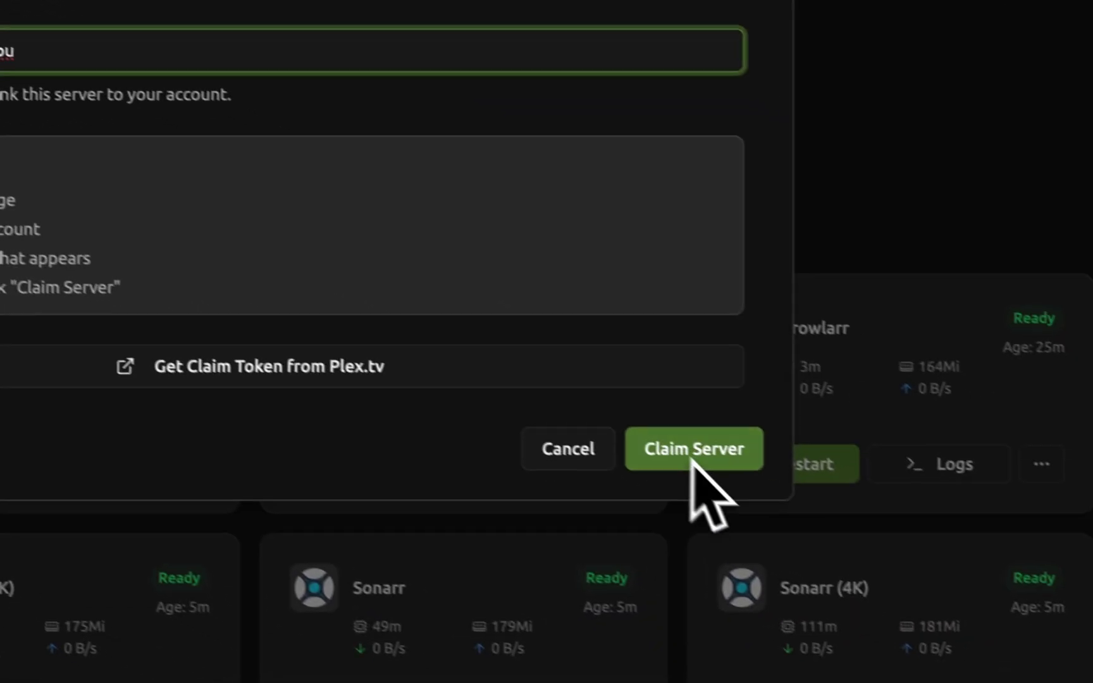
pyautogui.click(915, 551)
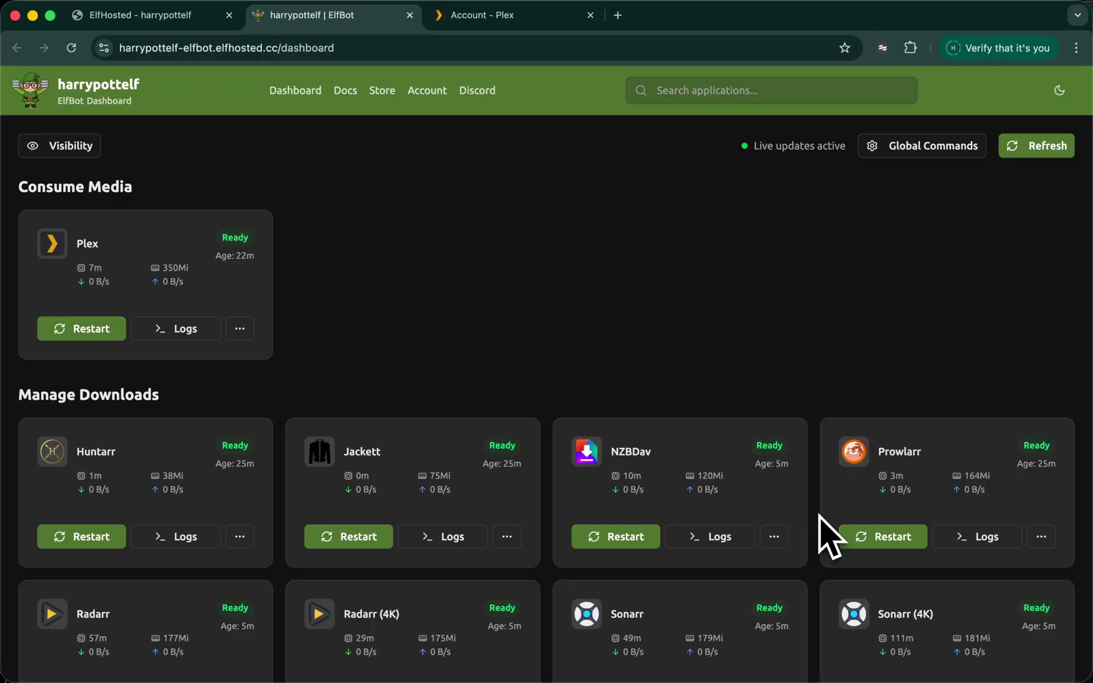
# Step: Return to the ElfHosted dashboard and open NZBDav
pyautogui.hotkey('ctrl', 'shift', 'Tab')
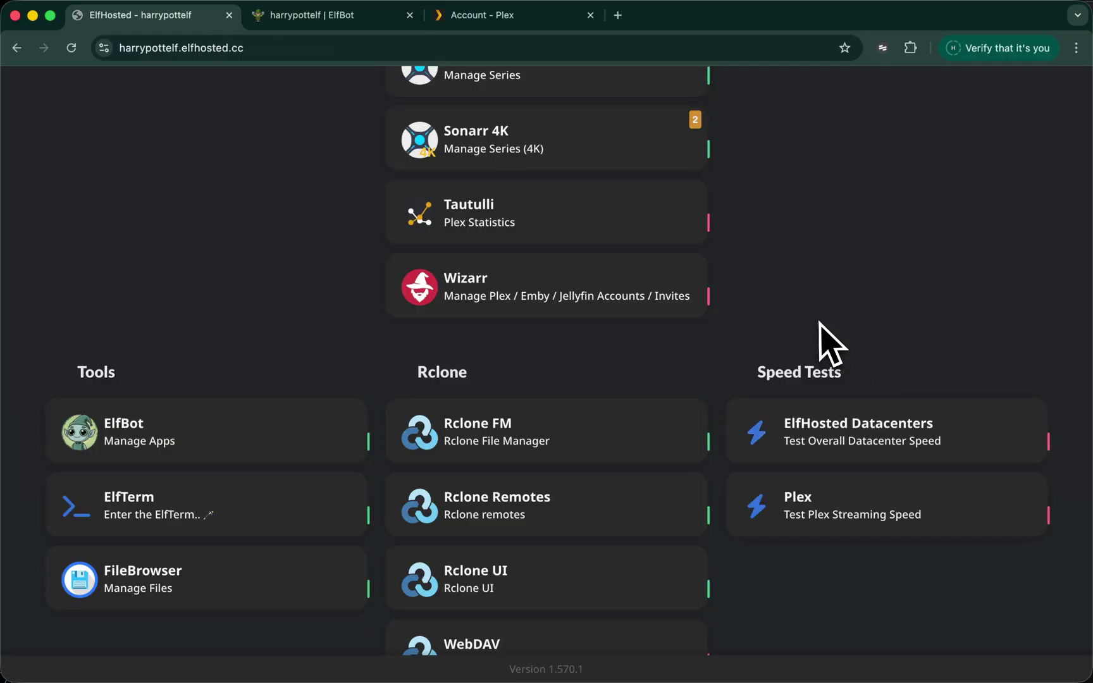
pyautogui.scroll(10, 822, 335)
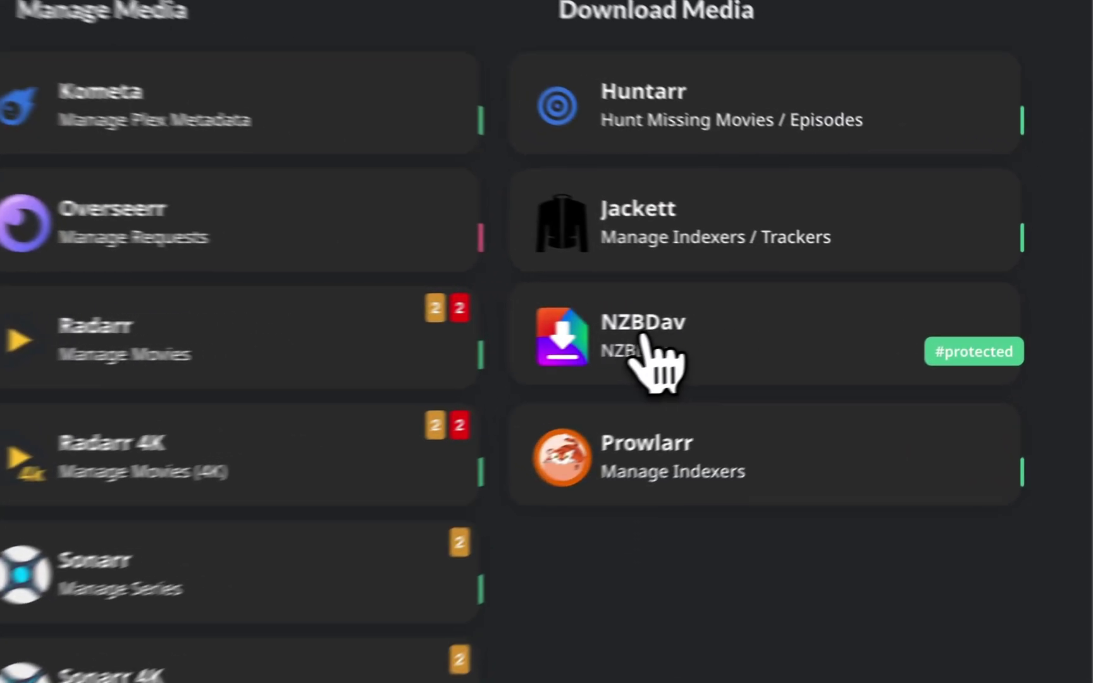
pyautogui.click(642, 335)
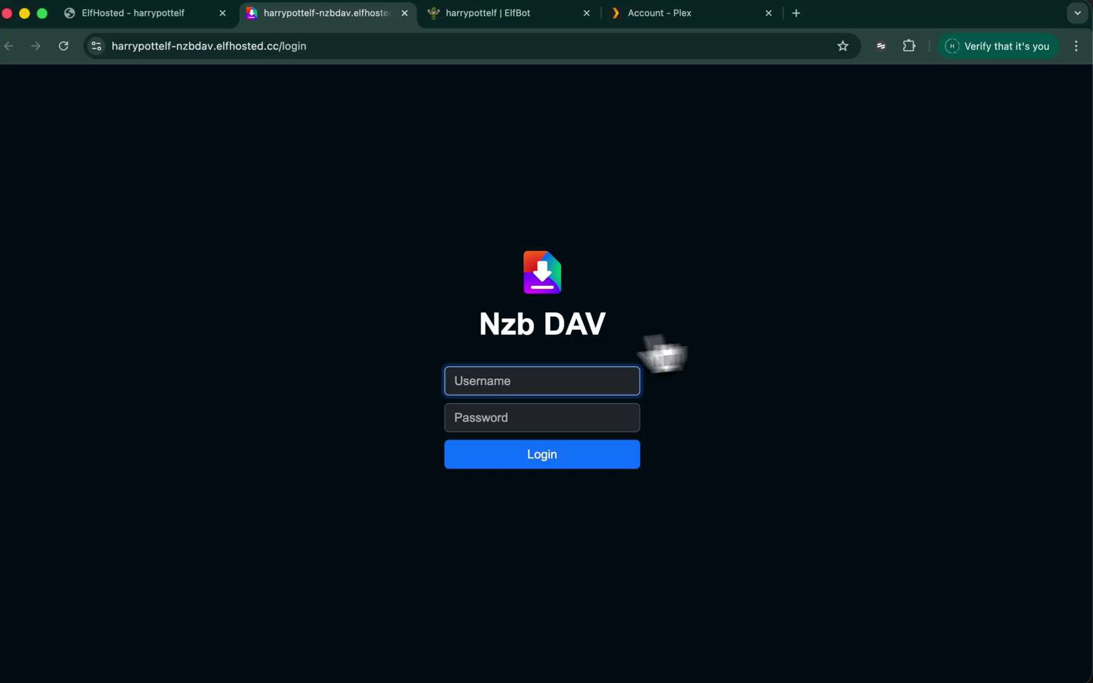
# Step: Log in to Nzb DAV with the username elfhosted and the account password
pyautogui.write('e')
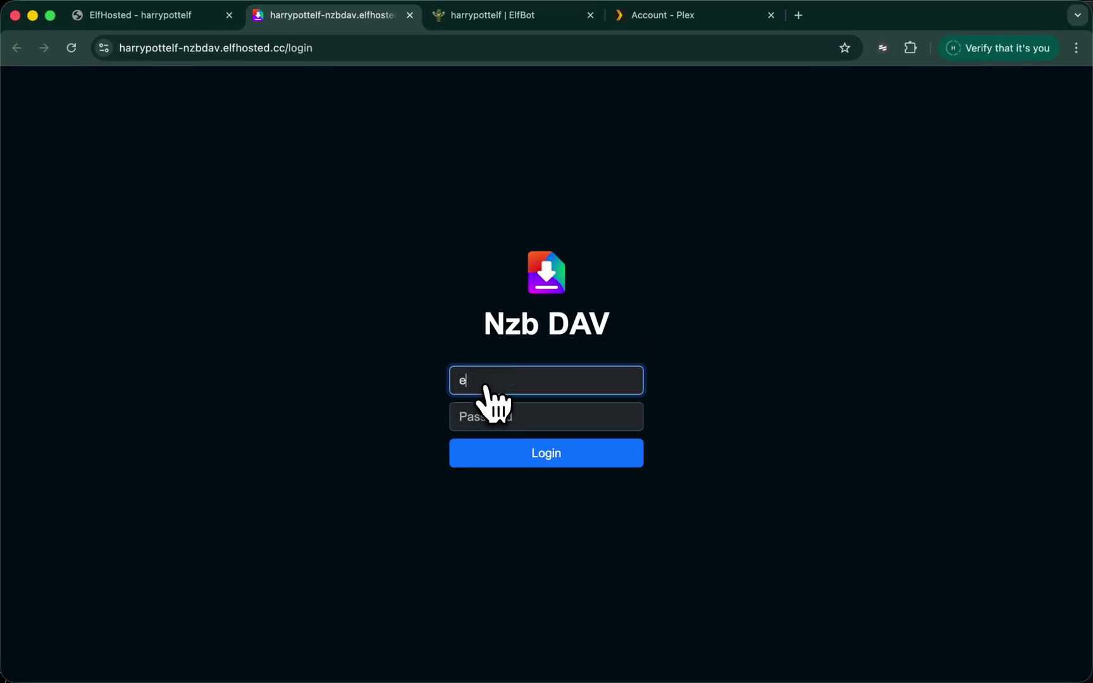
pyautogui.write('lfhosted')
pyautogui.press('Tab')
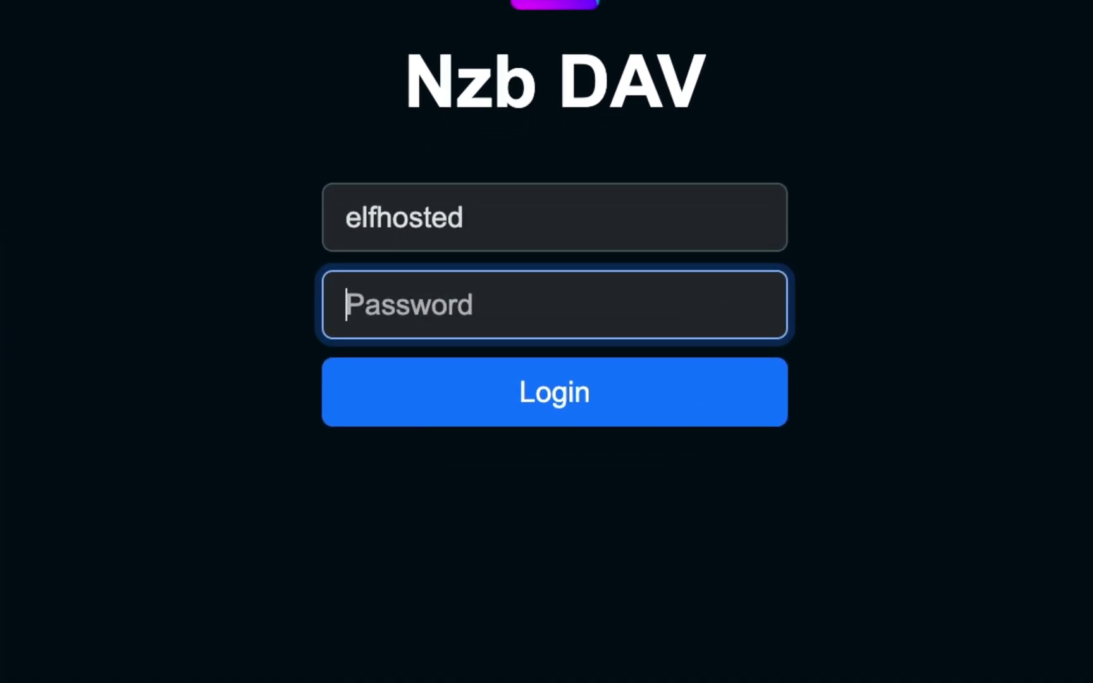
pyautogui.write('•••••••••')
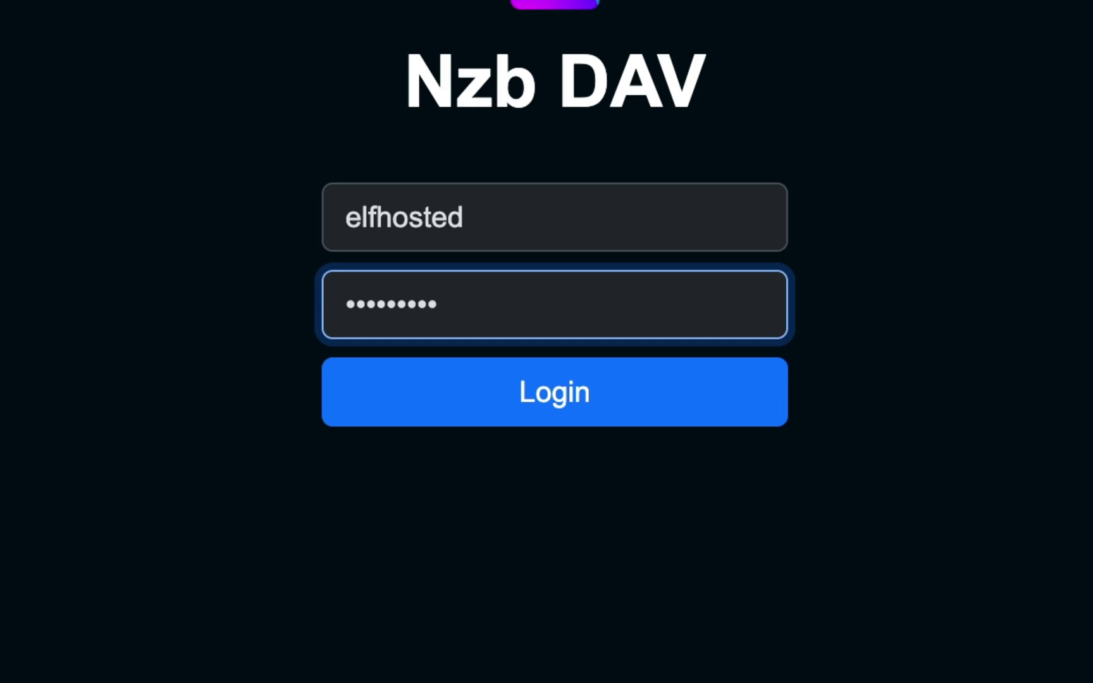
pyautogui.press('Tab')
pyautogui.click(546, 402)
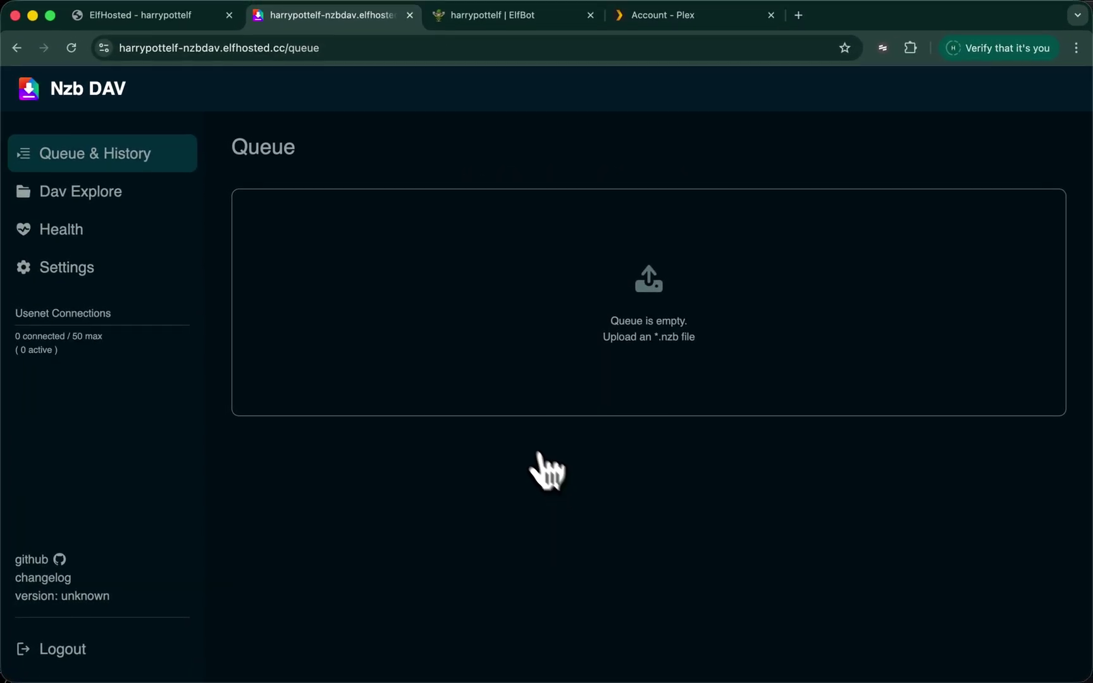
# Step: Set up Usenet with news.easynews.com, port 563, SSL, the provider username and password, 60 max connections and 8 per stream; test and save it
pyautogui.click(101, 272)
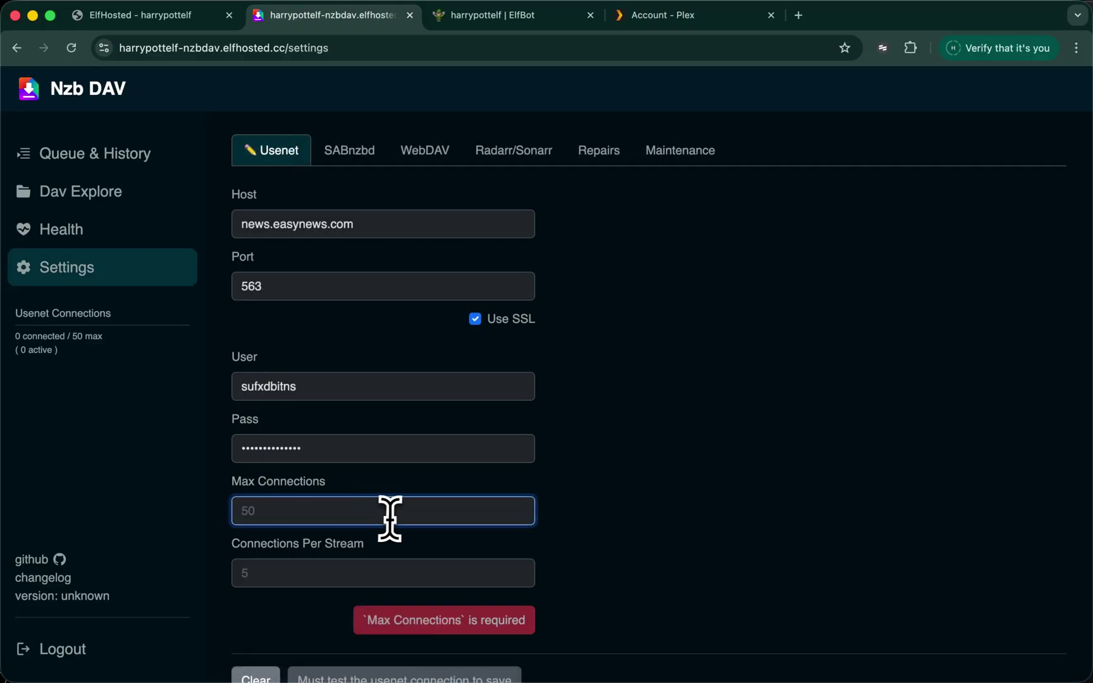
pyautogui.write('60')
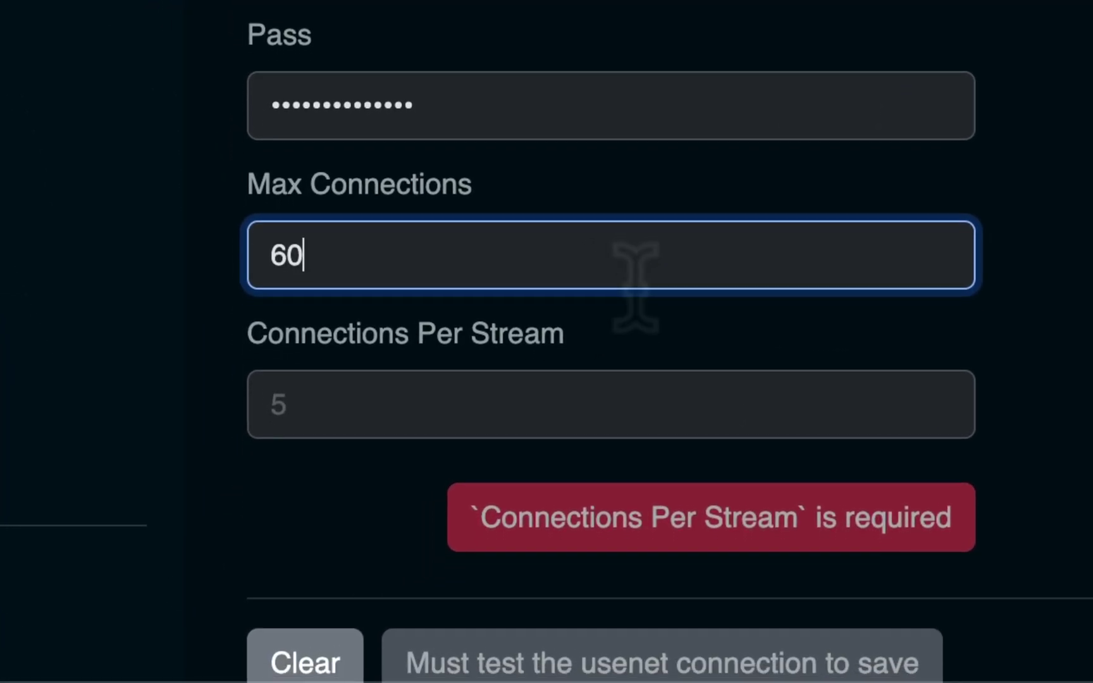
pyautogui.scroll(-1, 636, 287)
pyautogui.click(340, 361)
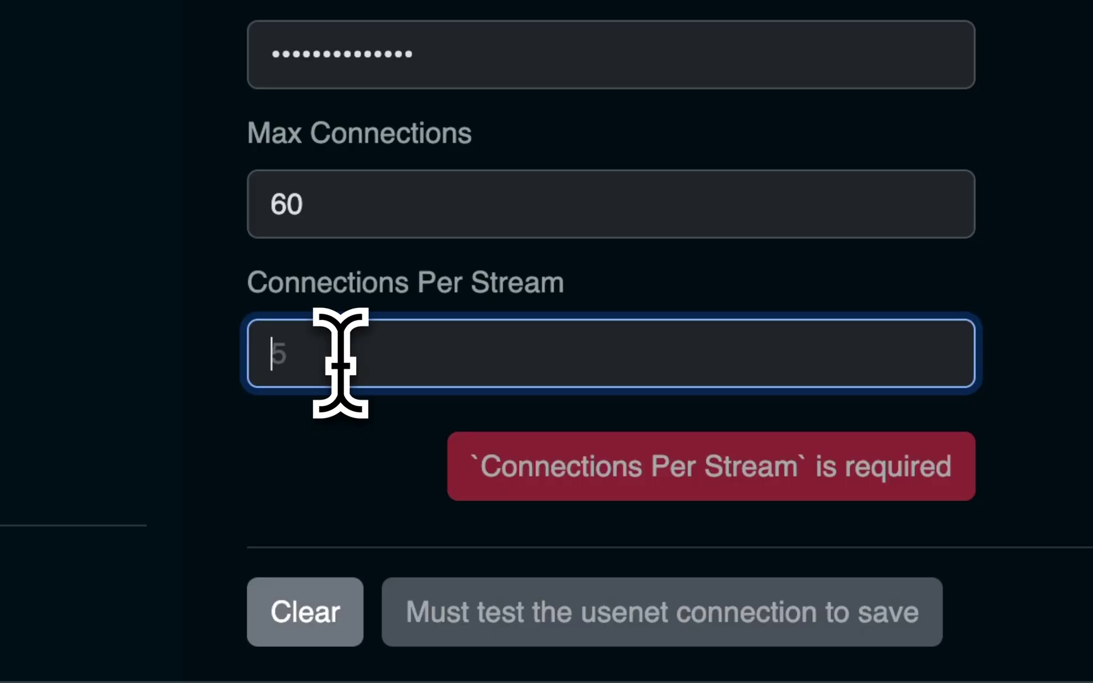
pyautogui.write('8')
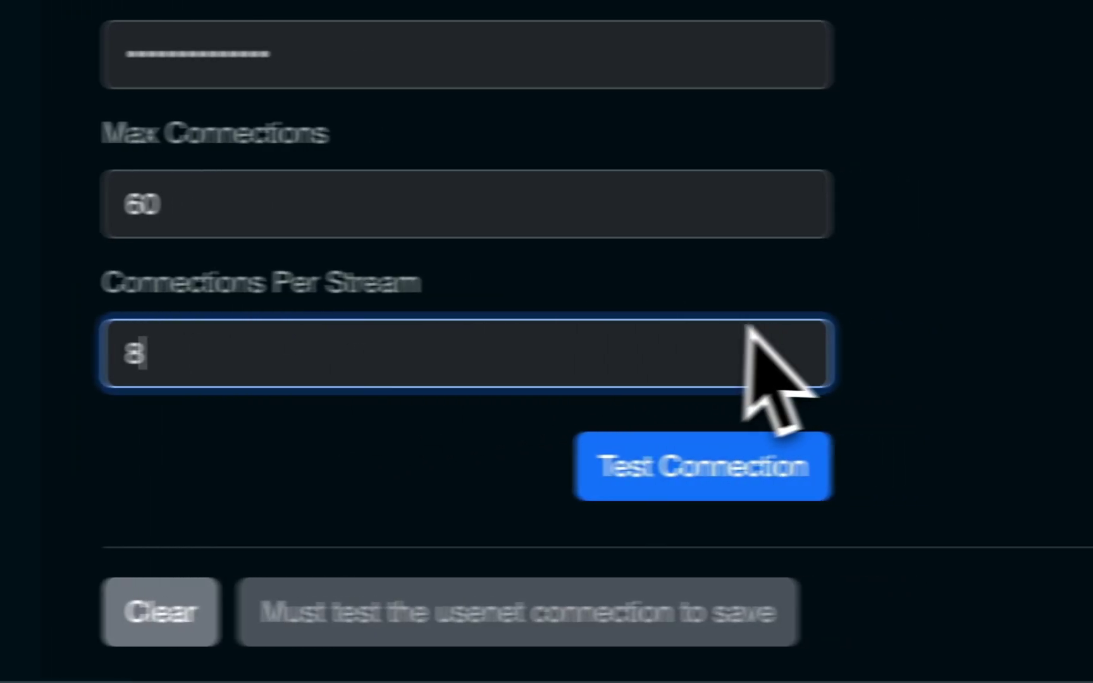
pyautogui.click(569, 468)
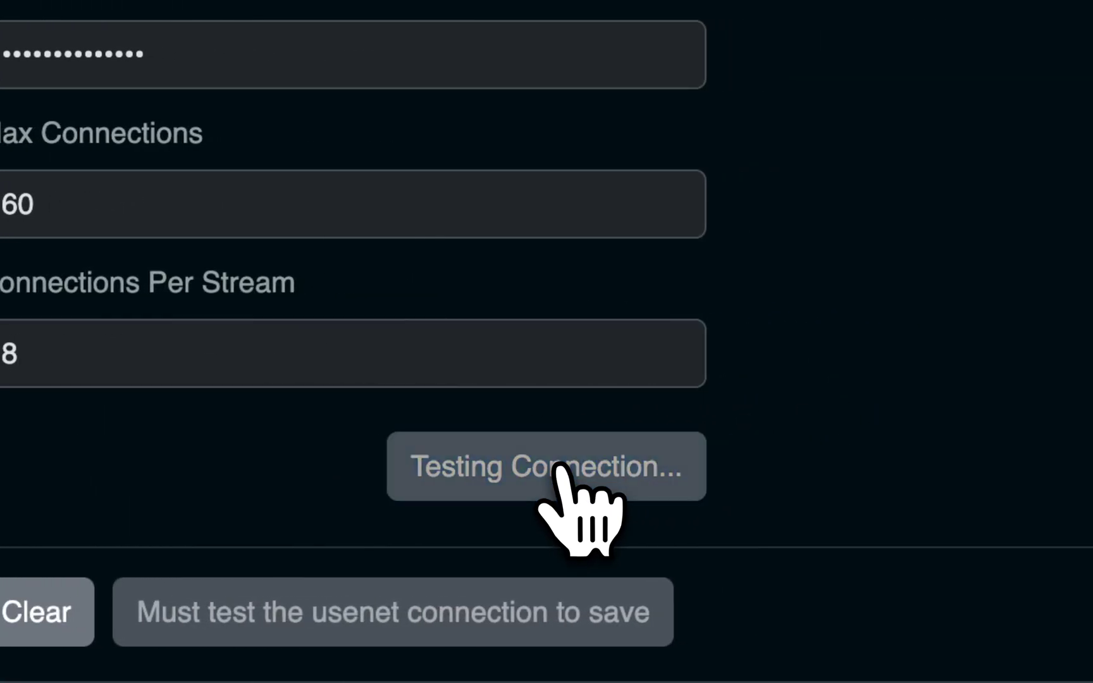
pyautogui.click(190, 612)
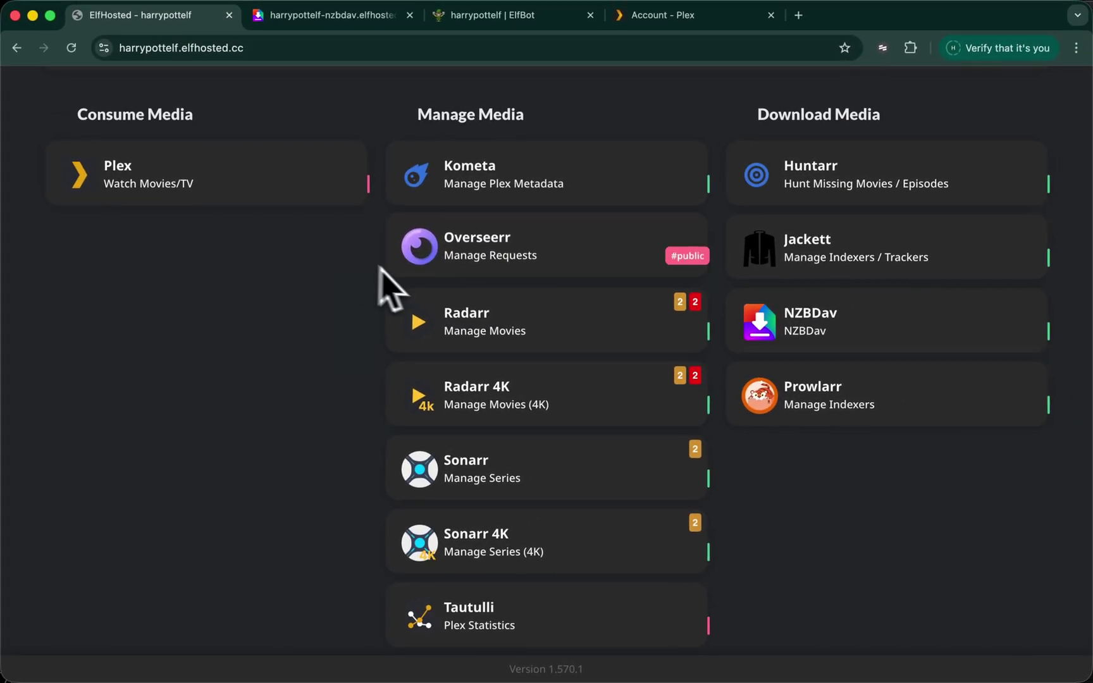
# Step: Open Plex from the ElfHosted dashboard and add the movies folder under /storage/symlinks to a new library
pyautogui.click(152, 174)
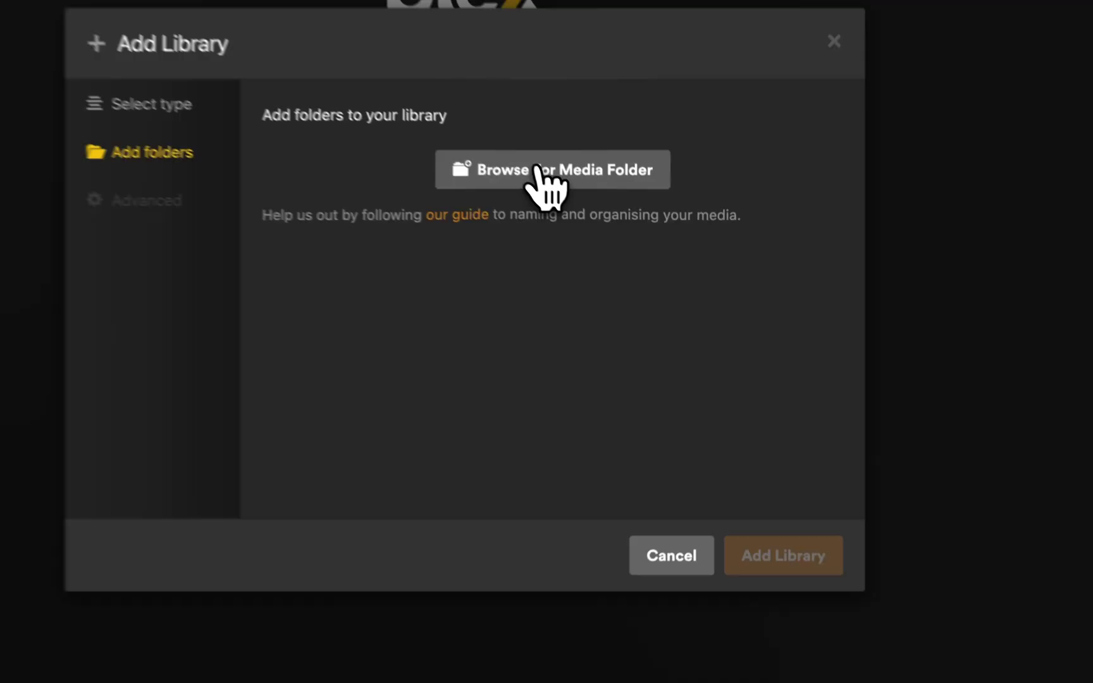
pyautogui.click(607, 231)
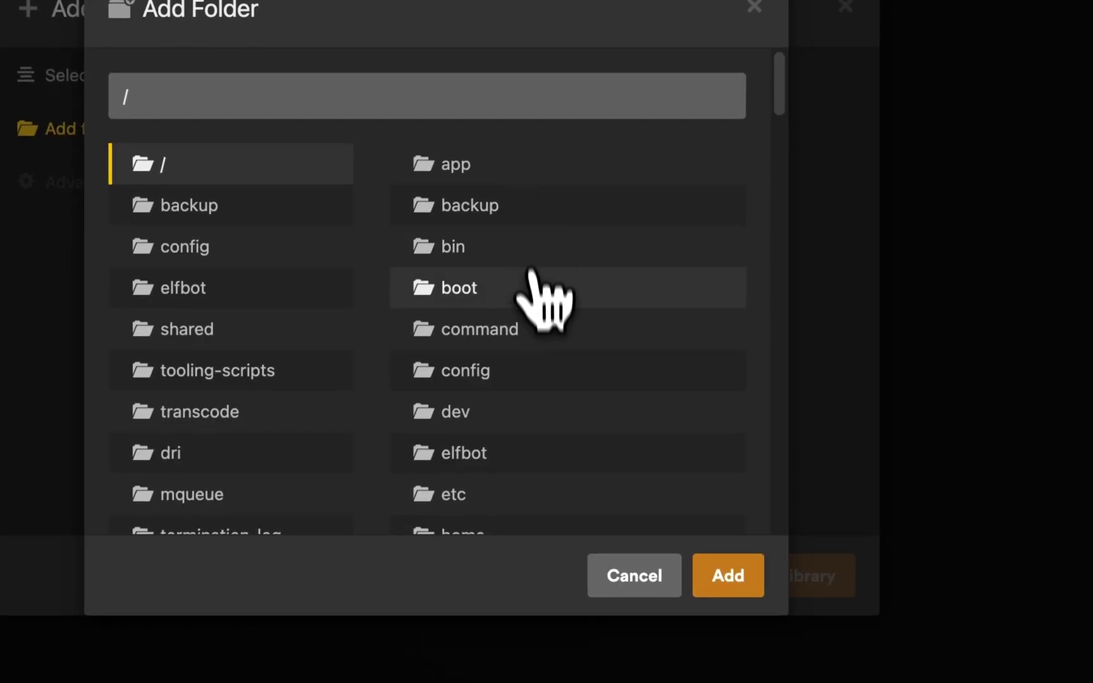
pyautogui.scroll(-10, 538, 297)
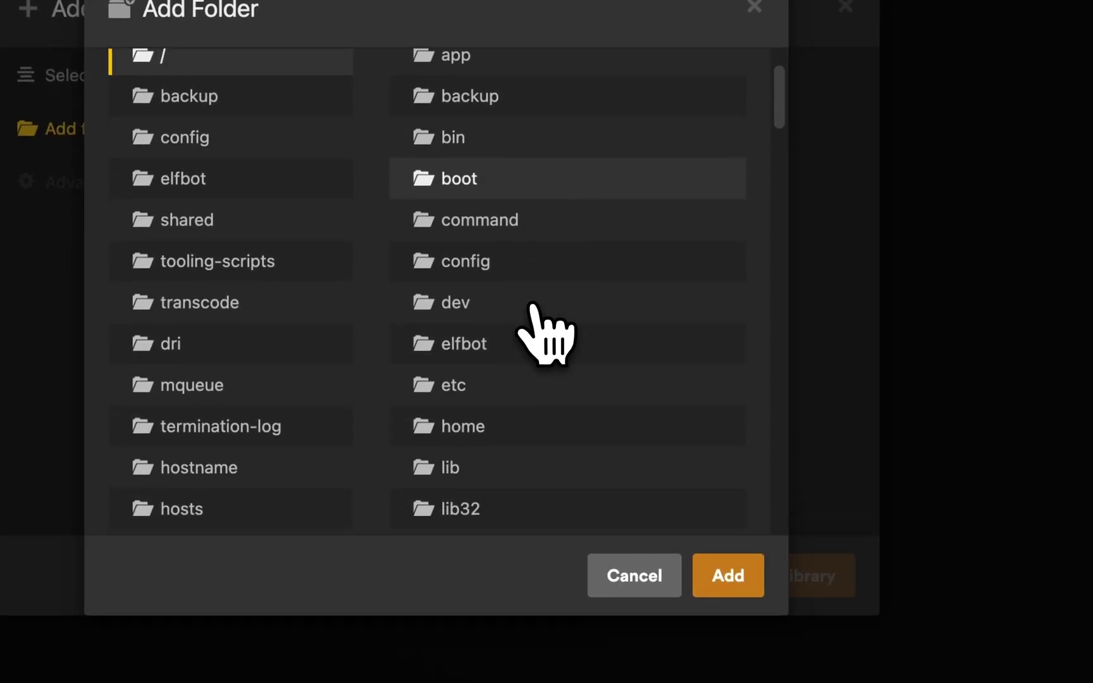
pyautogui.scroll(-1, 538, 316)
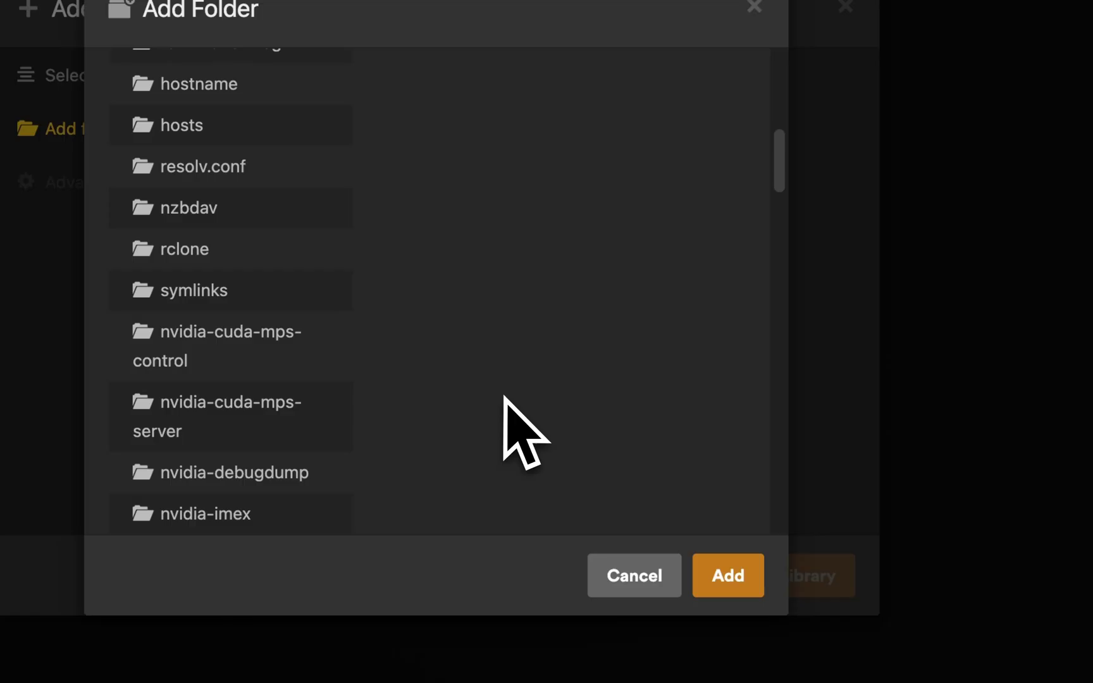
pyautogui.click(488, 196)
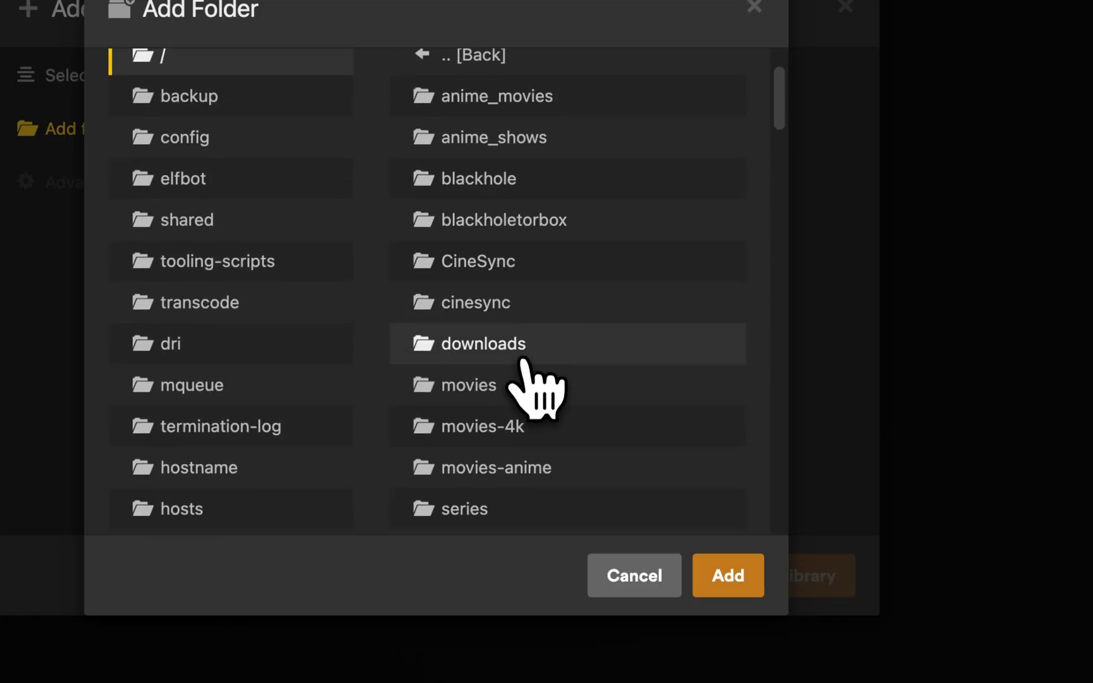
pyautogui.scroll(-3, 535, 391)
pyautogui.click(486, 206)
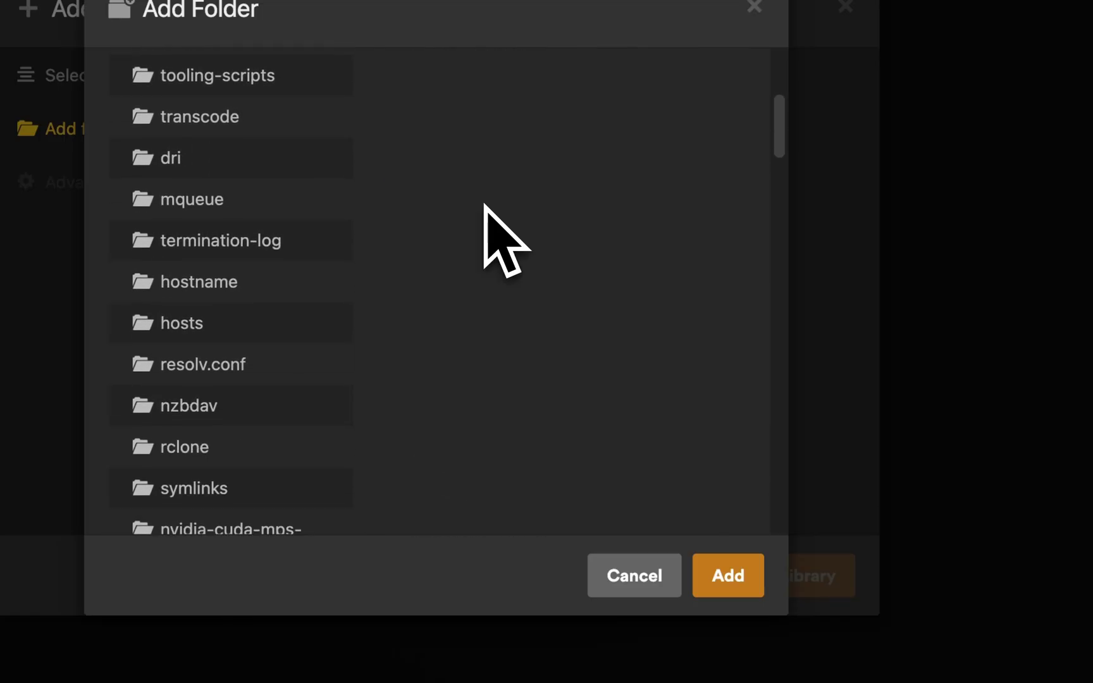
pyautogui.click(738, 578)
# Step: Add the movies-4k folder under /storage/symlinks as a second folder and create the Films library
pyautogui.click(566, 222)
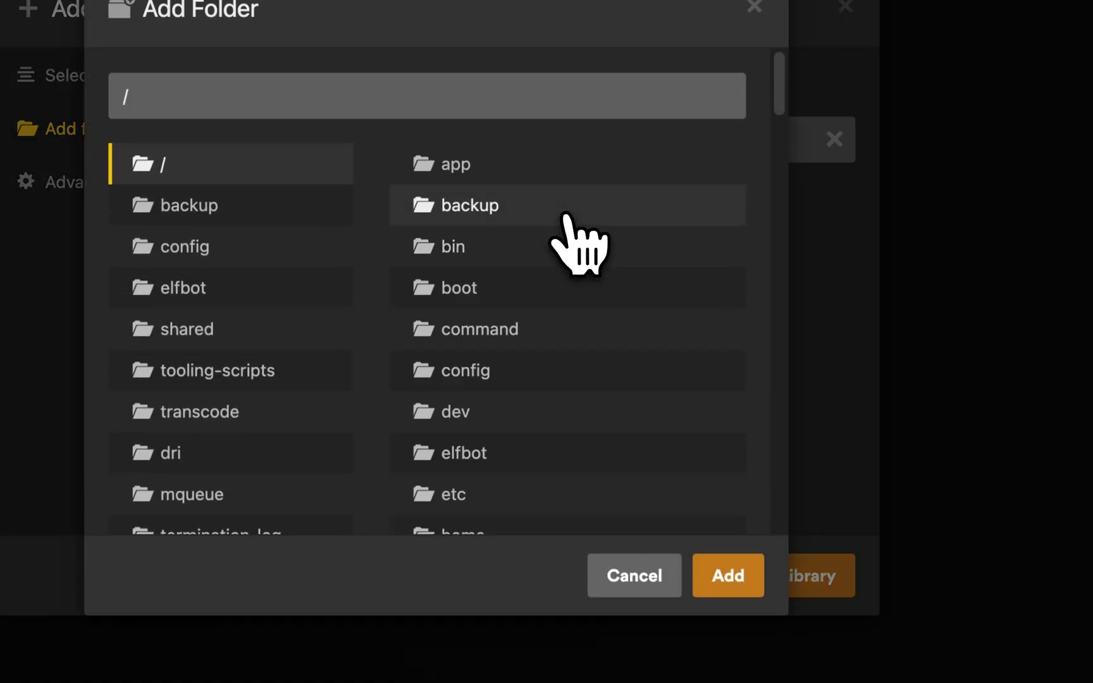
pyautogui.scroll(-10, 565, 215)
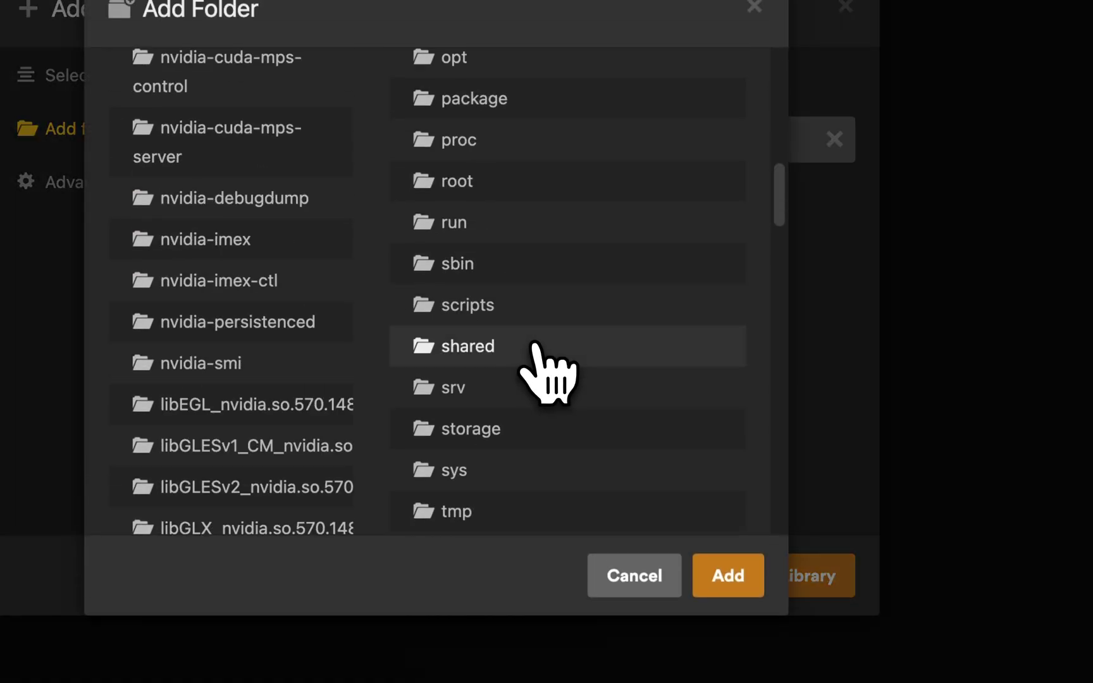
pyautogui.scroll(-1, 531, 347)
pyautogui.click(471, 406)
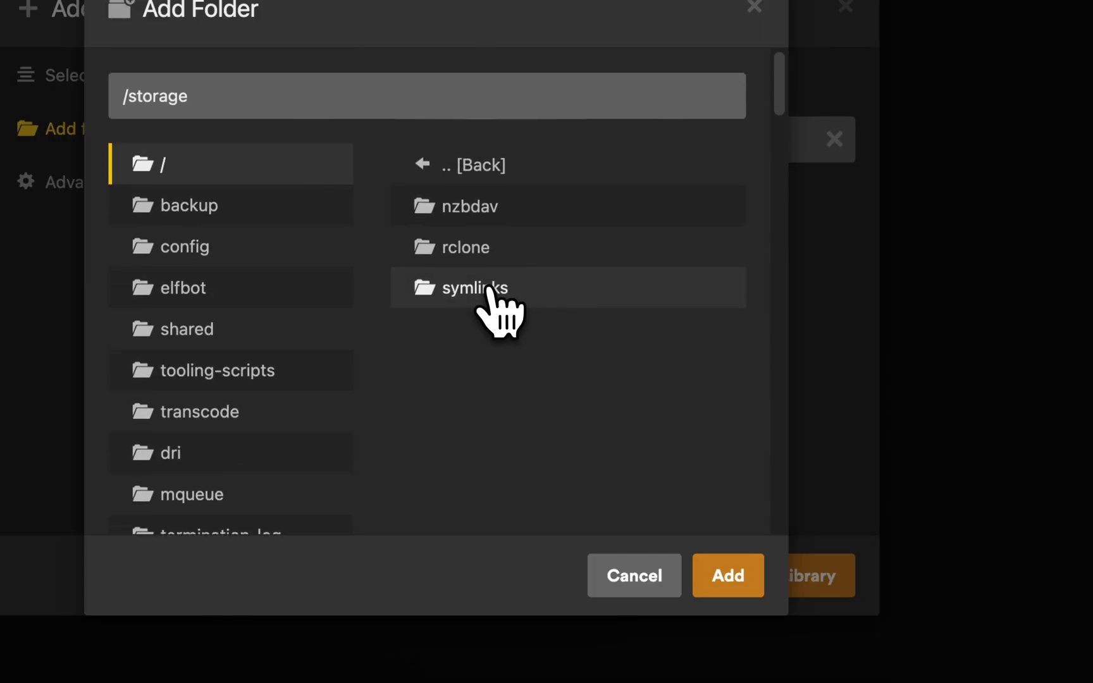
pyautogui.scroll(-5, 520, 288)
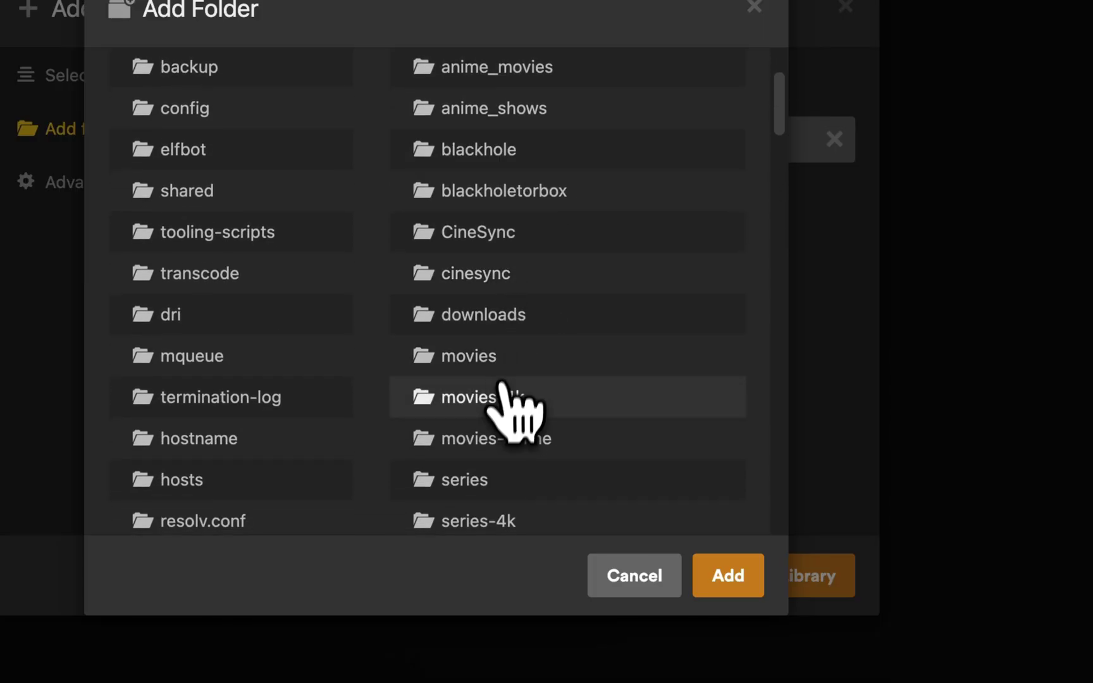
pyautogui.click(728, 572)
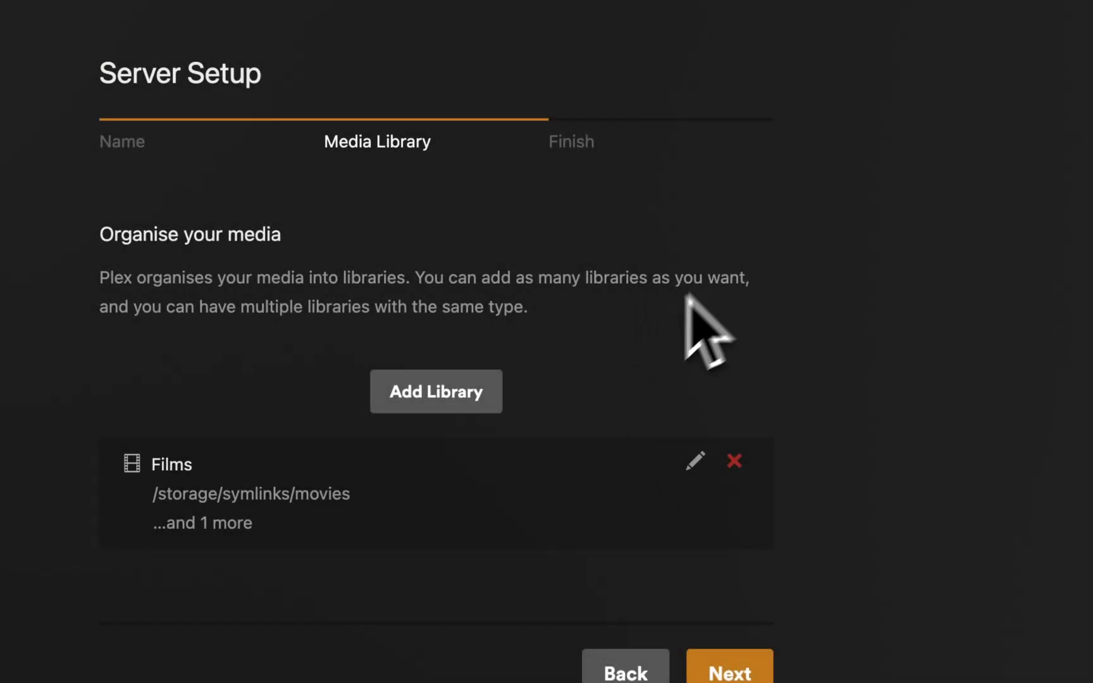
# Step: Start a new TV Programmes library and add the /storage/symlinks/series folder to it
pyautogui.click(462, 389)
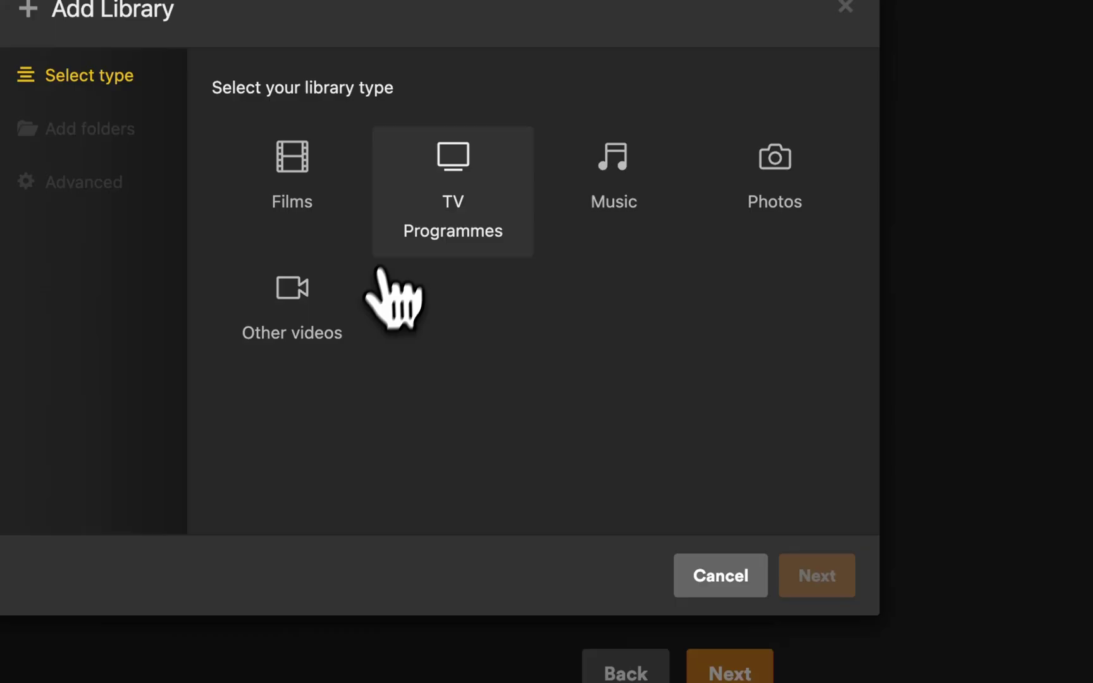
pyautogui.click(460, 196)
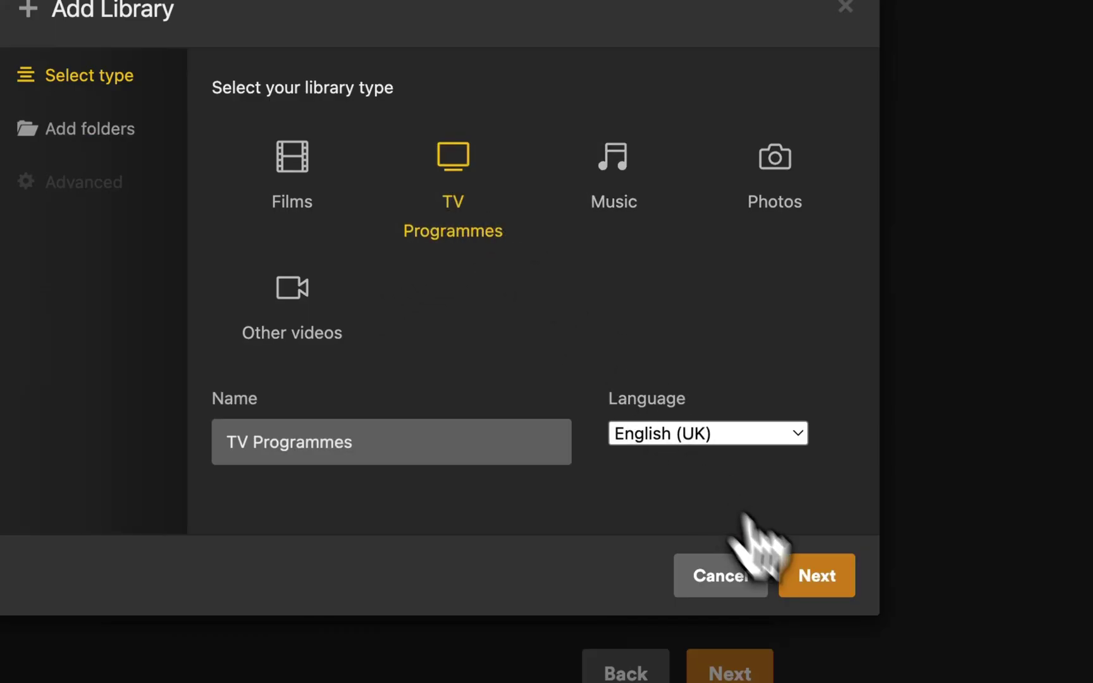
pyautogui.click(813, 575)
pyautogui.click(540, 155)
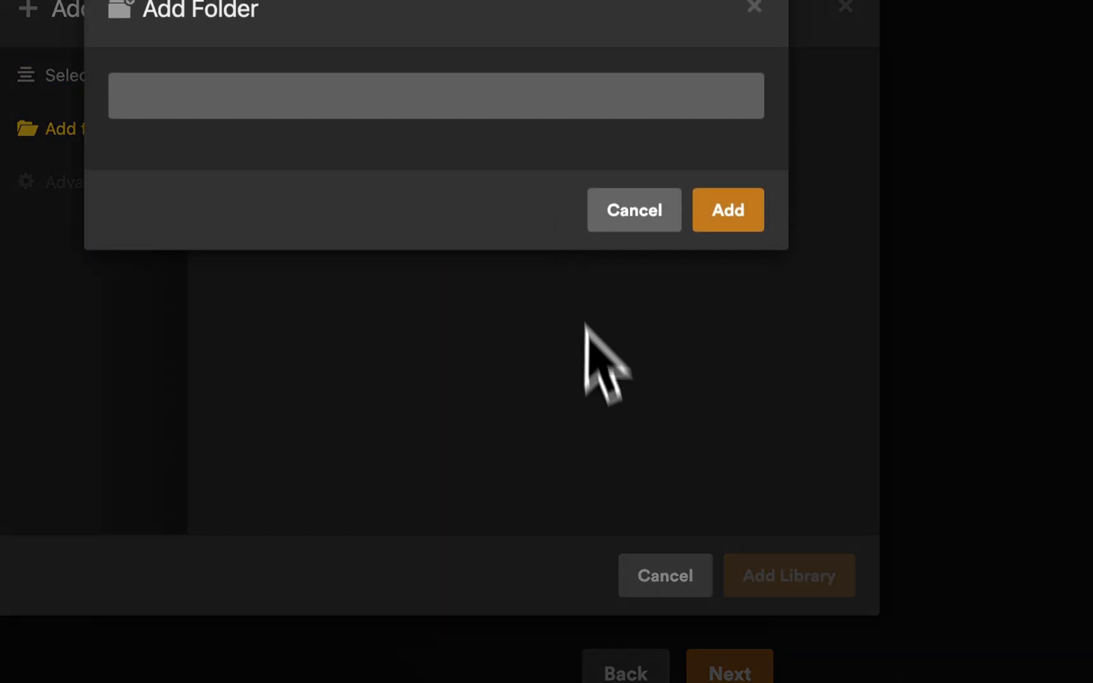
pyautogui.scroll(-10, 623, 383)
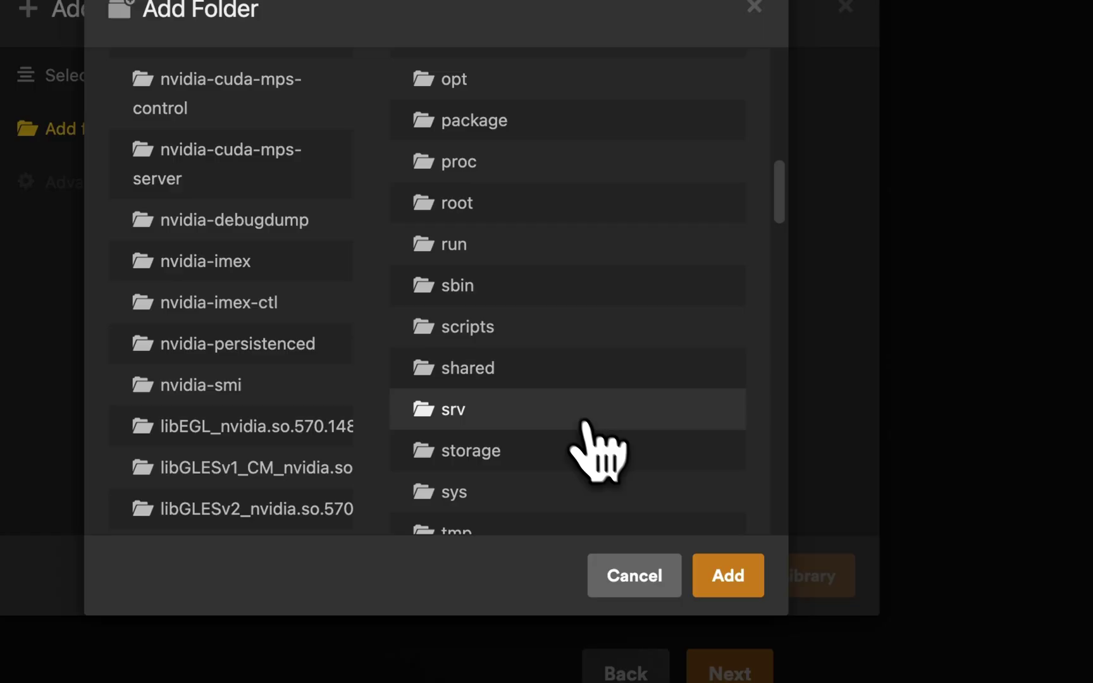
pyautogui.click(476, 450)
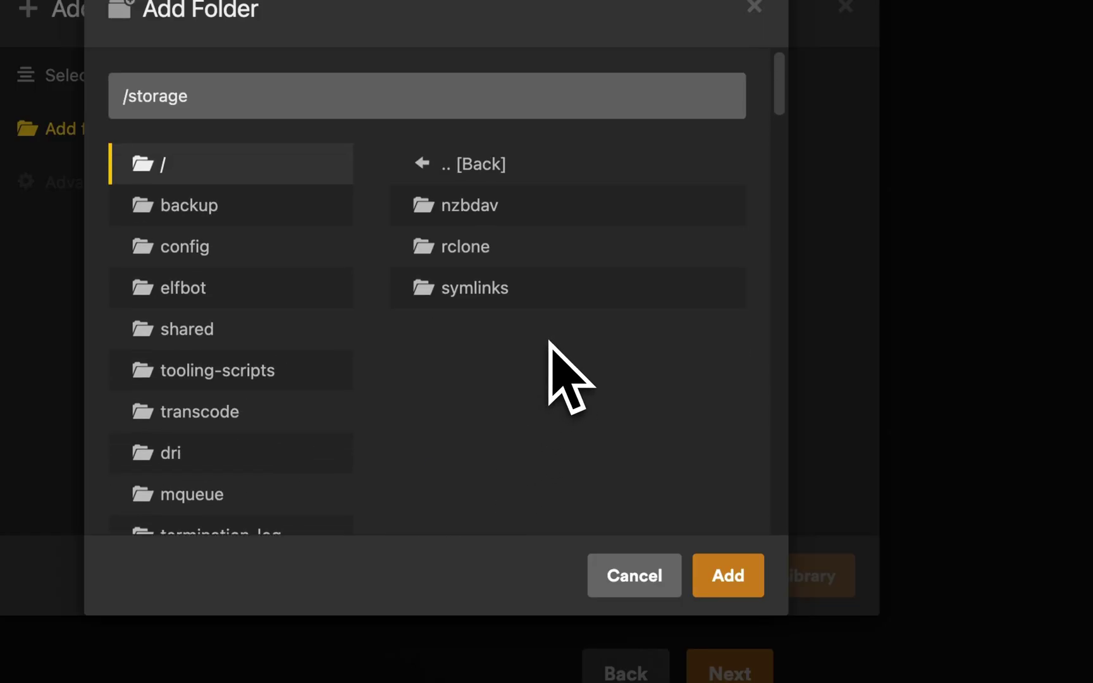
pyautogui.scroll(-5, 534, 380)
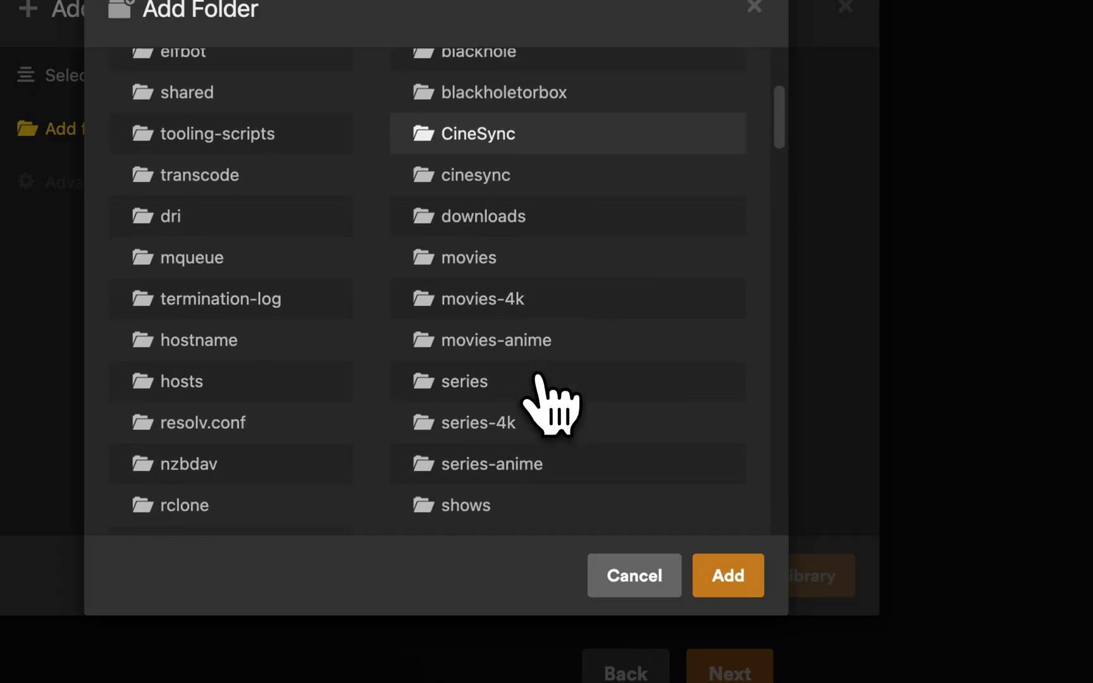
pyautogui.click(474, 332)
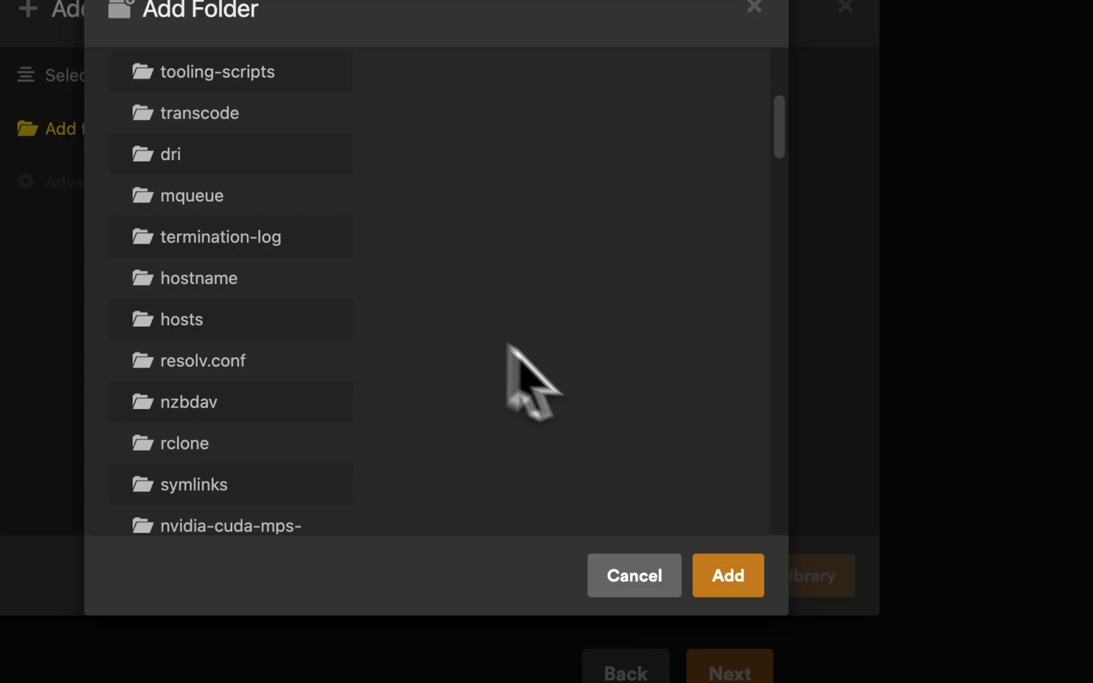
pyautogui.click(726, 576)
# Step: Add the series-4k folder under /storage/symlinks as a second folder and create the TV Programmes library
pyautogui.click(573, 240)
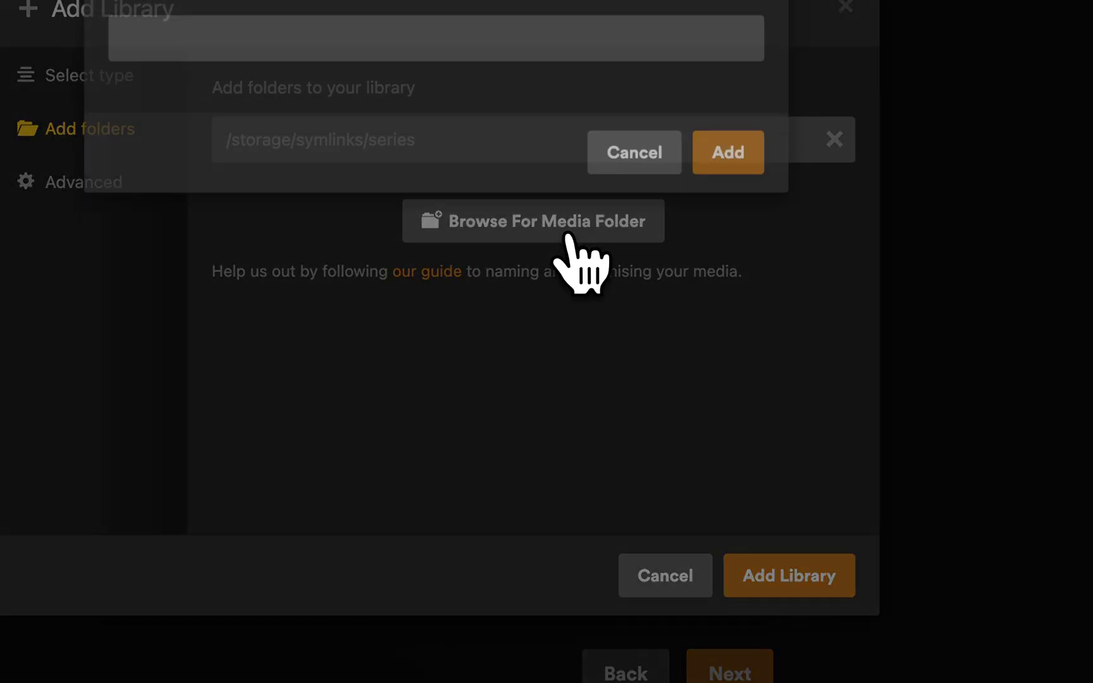
pyautogui.scroll(-10, 617, 288)
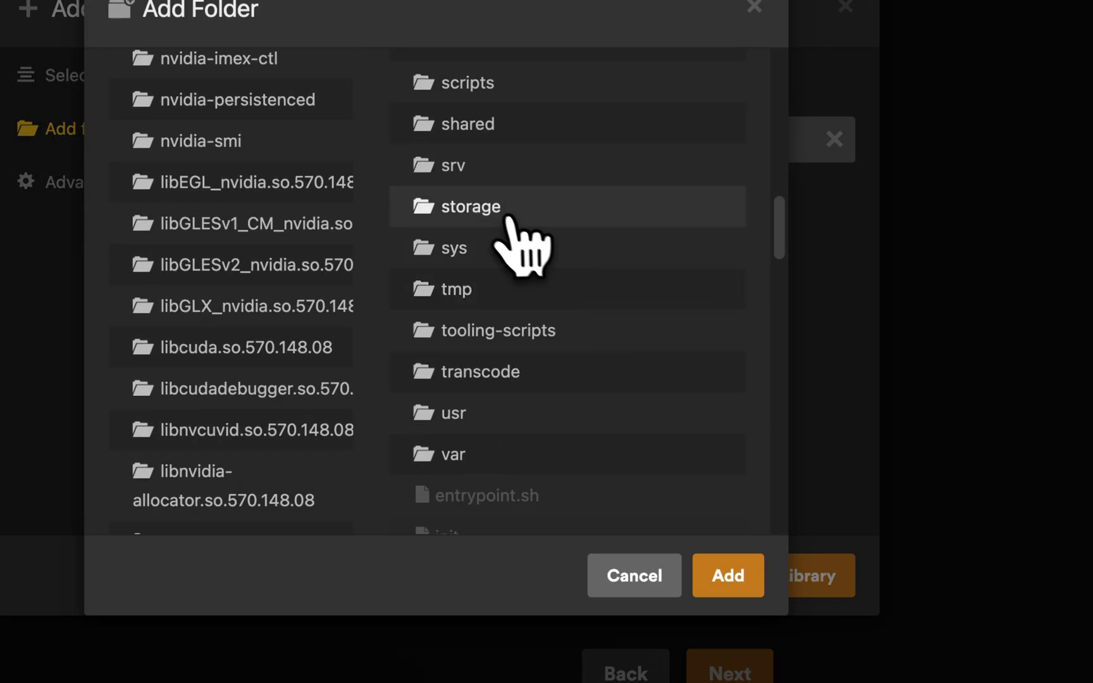
pyautogui.click(503, 209)
pyautogui.scroll(10, 572, 259)
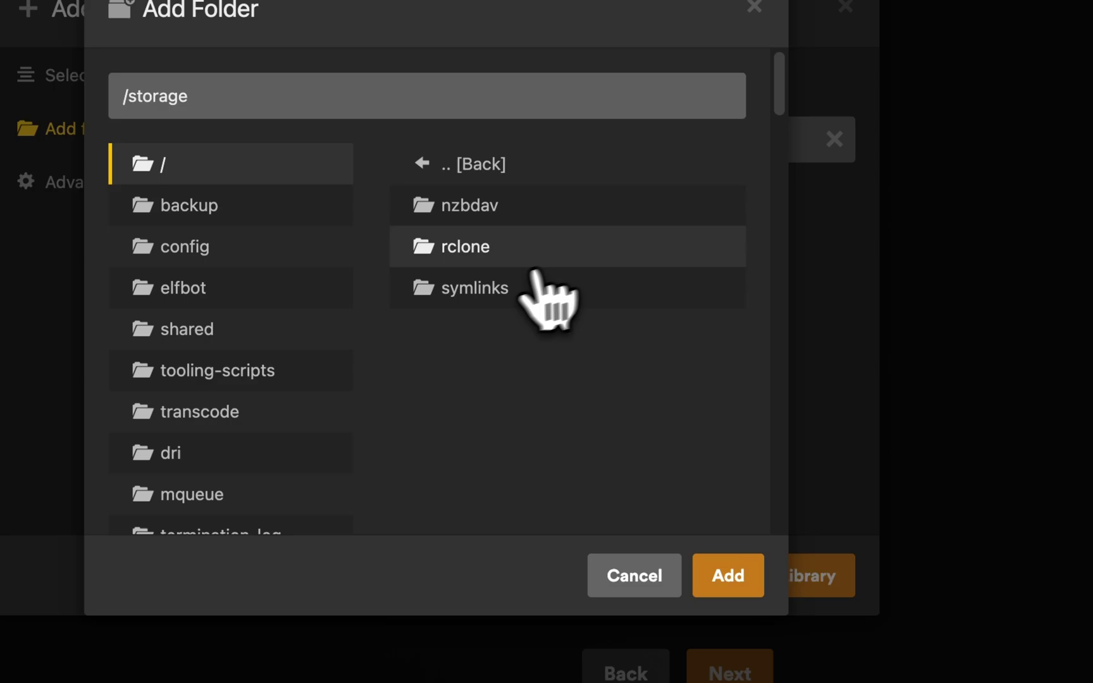
pyautogui.click(495, 286)
pyautogui.scroll(-6, 570, 348)
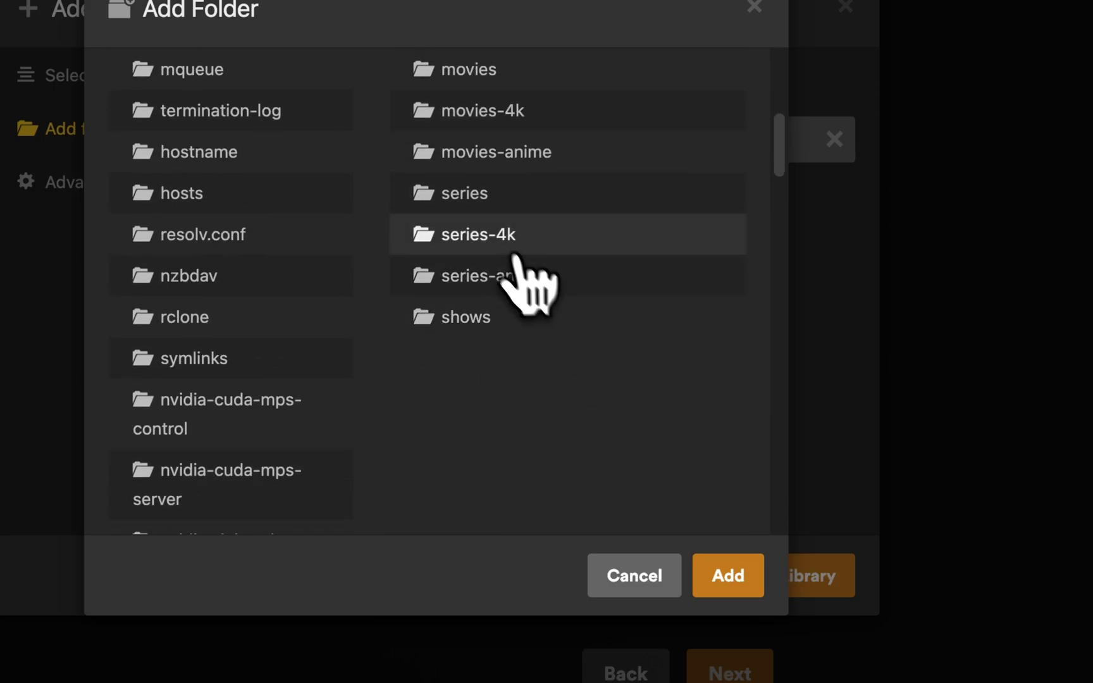
pyautogui.click(734, 582)
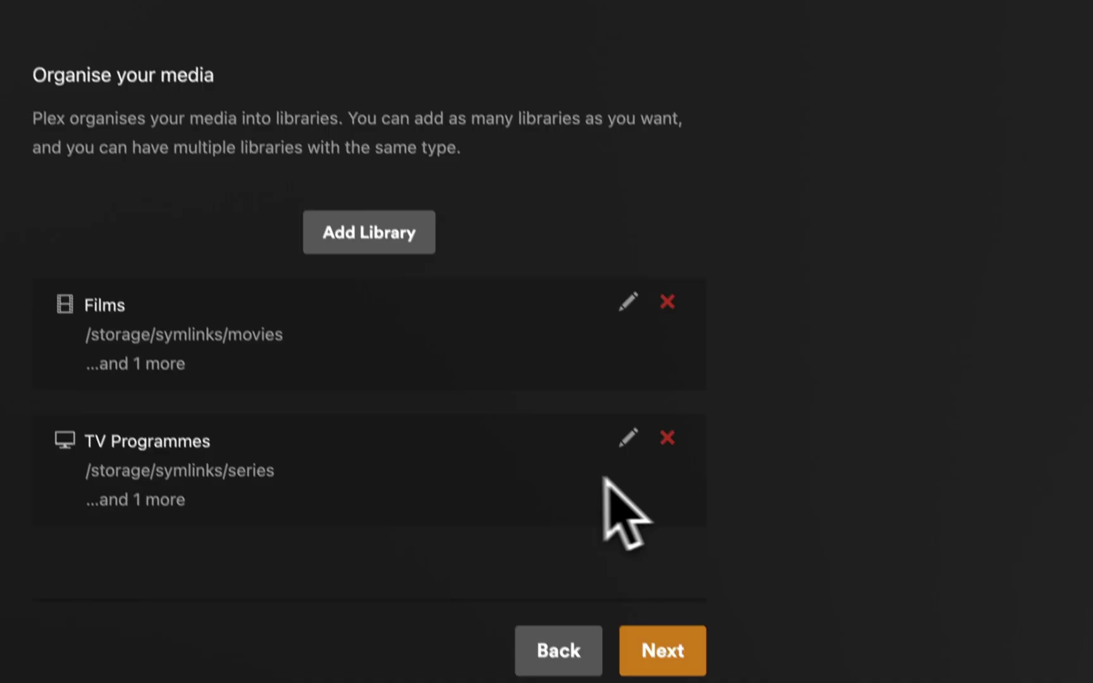
# Step: Finish the Plex server setup and open Radarr from the ElfHosted dashboard
pyautogui.click(668, 601)
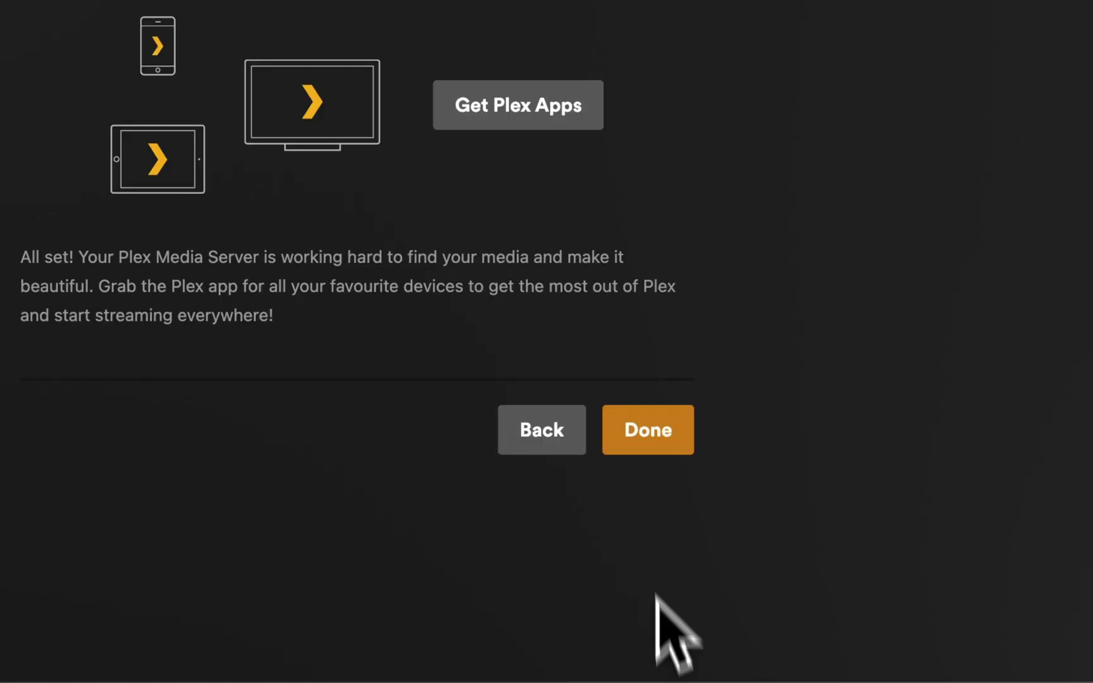
pyautogui.click(641, 430)
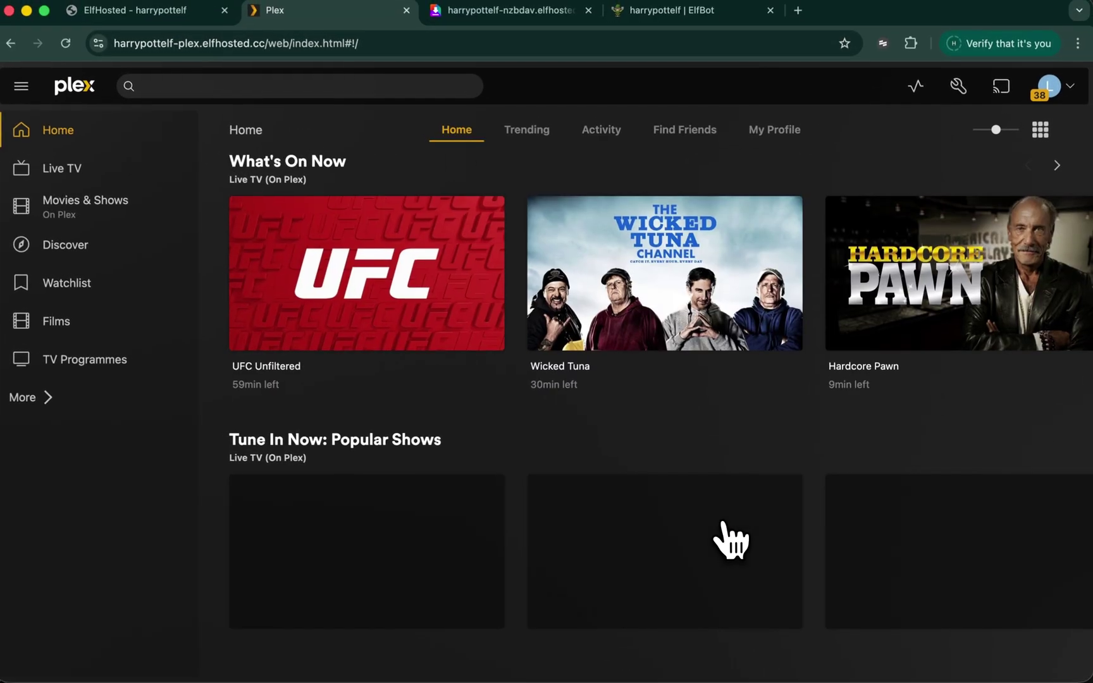
pyautogui.hotkey('ctrl', 'shift', 'Tab')
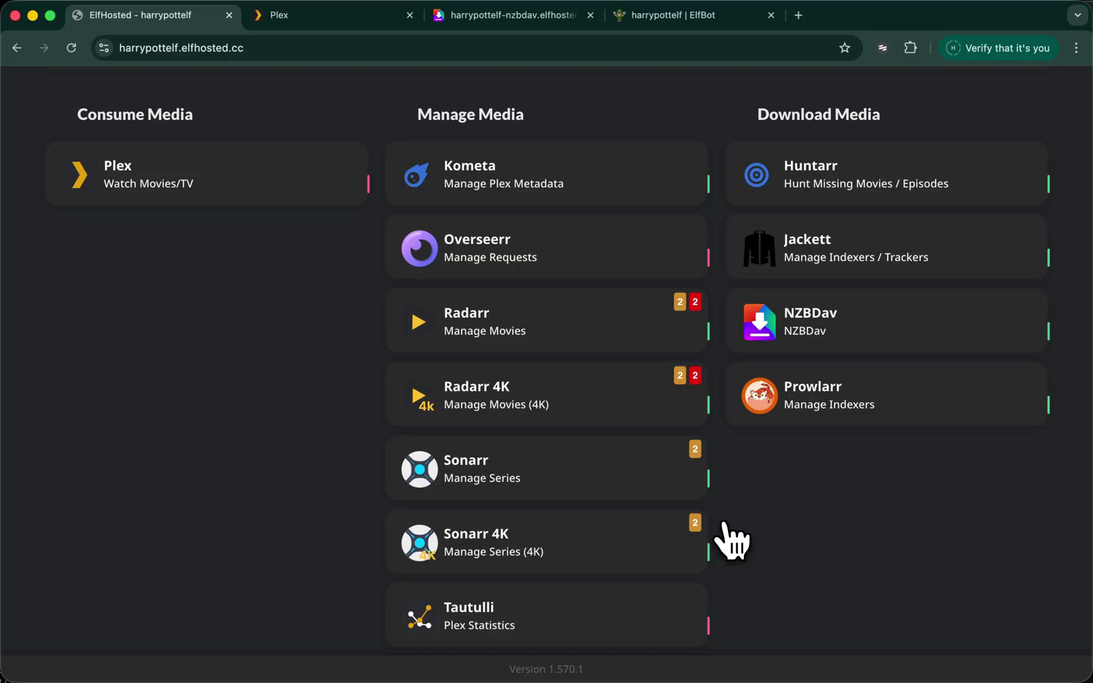
pyautogui.click(503, 329)
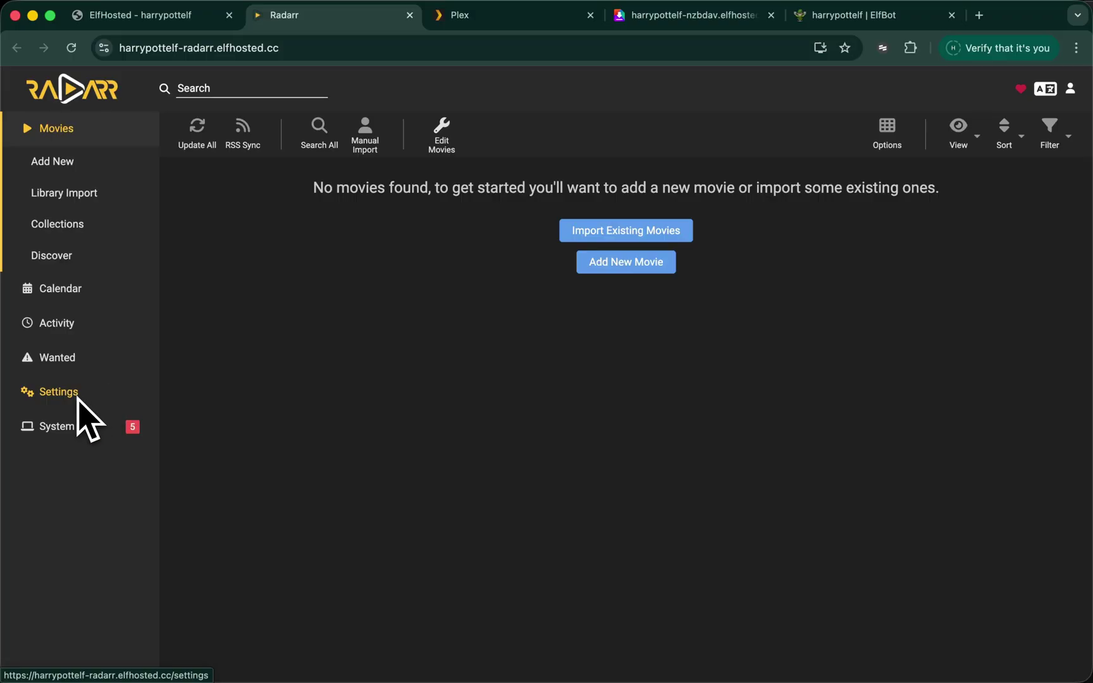
# Step: Create a Plex Media Server connection in Radarr's Connect settings and authorise it with the Plex account
pyautogui.click(58, 392)
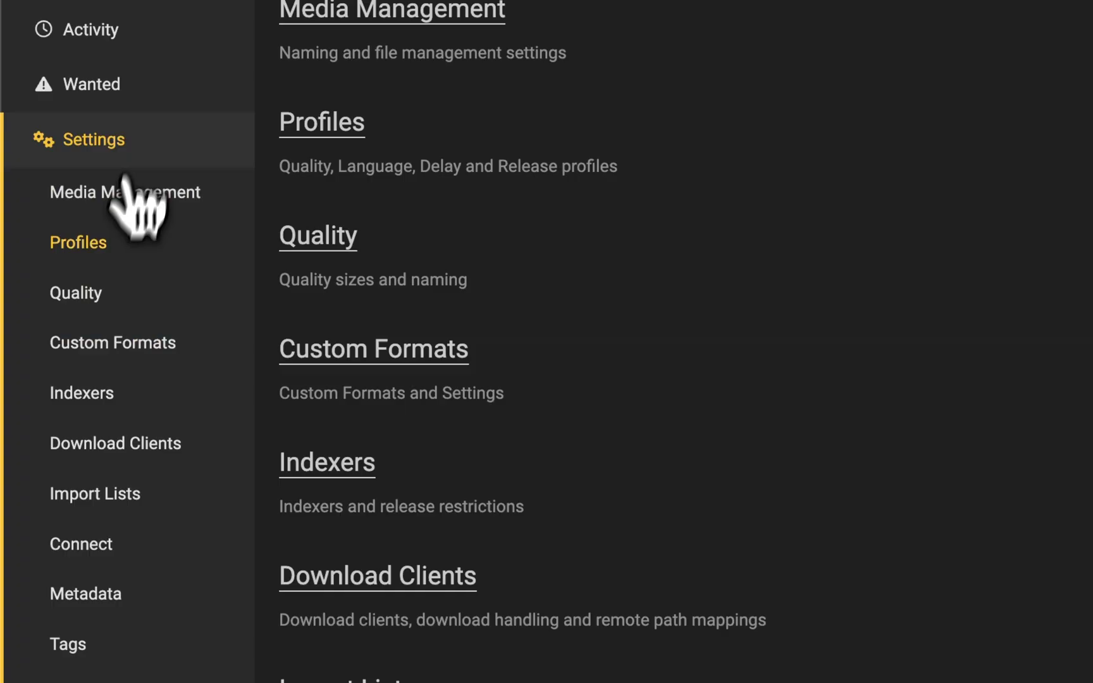
pyautogui.click(92, 567)
pyautogui.click(400, 305)
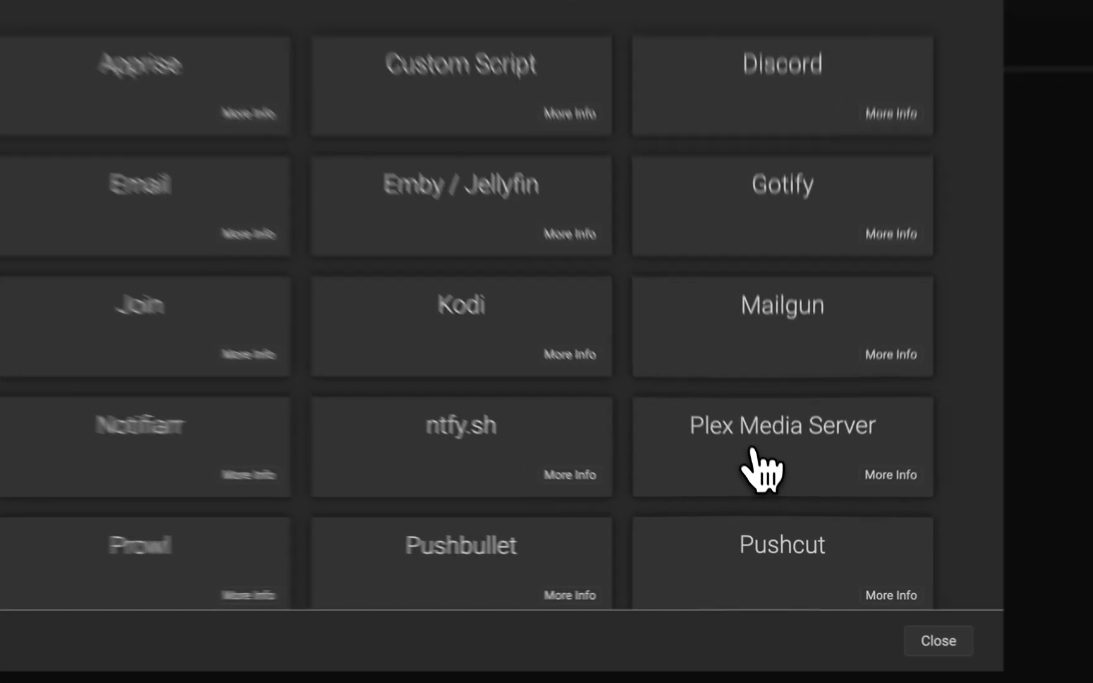
pyautogui.click(761, 464)
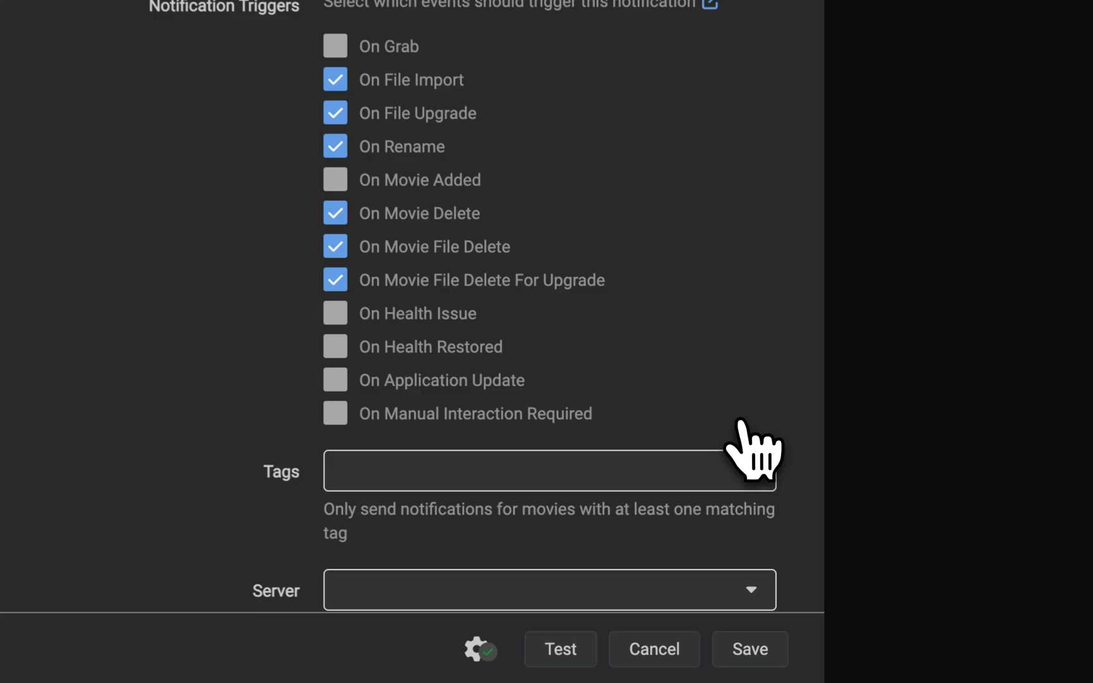
pyautogui.scroll(-8, 480, 386)
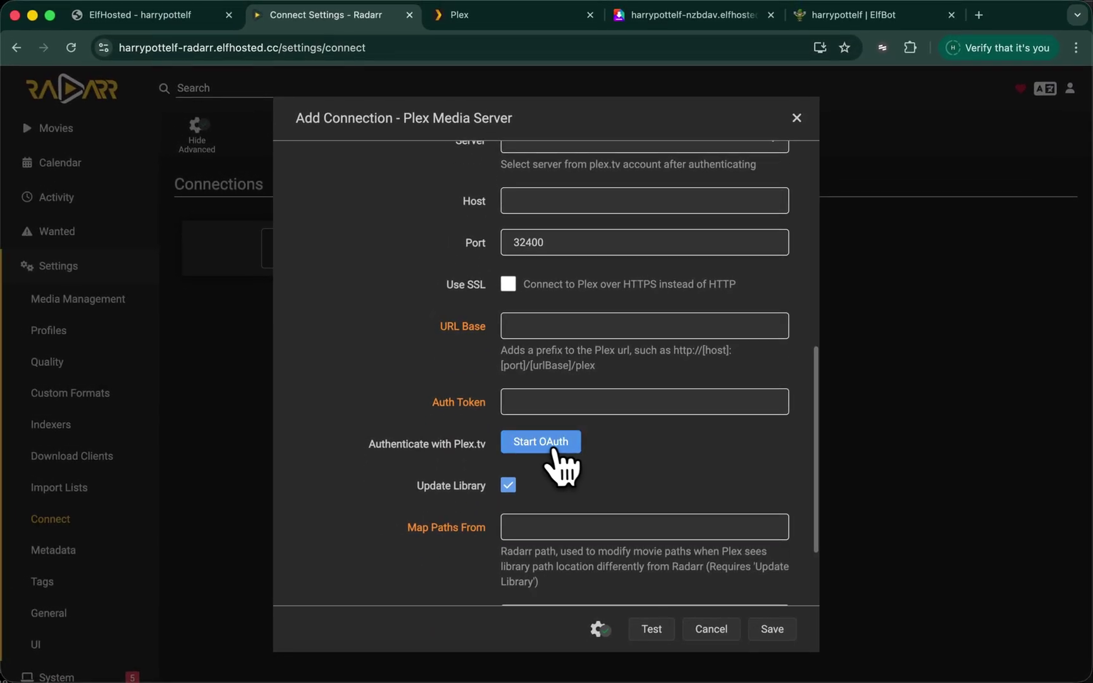
pyautogui.click(554, 448)
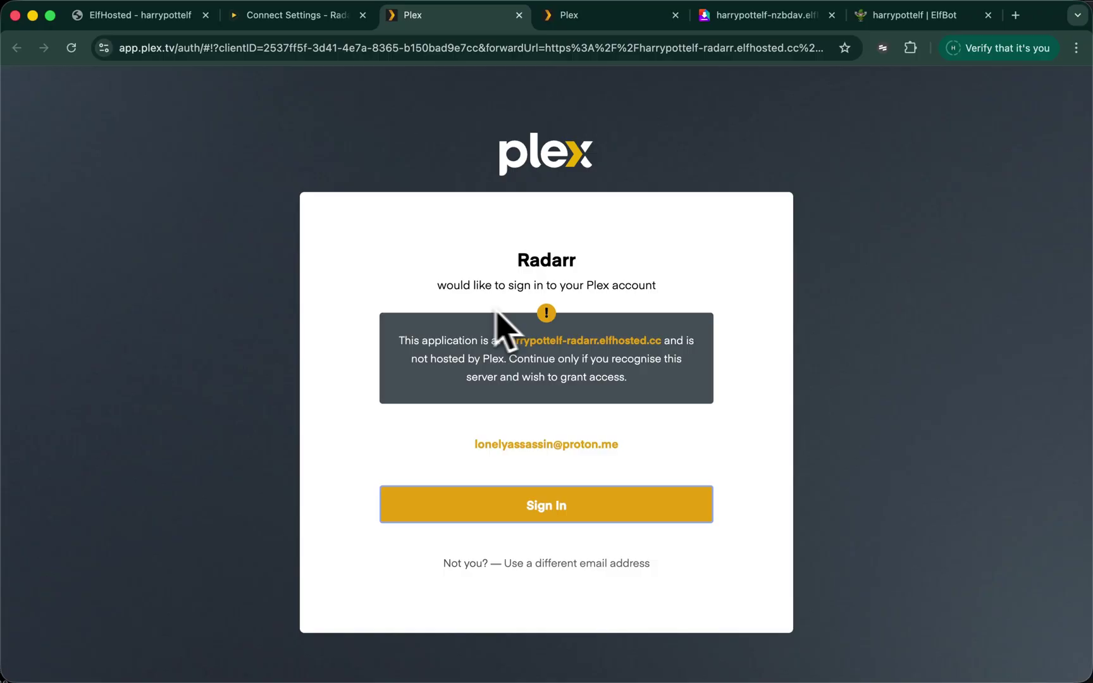
pyautogui.click(529, 512)
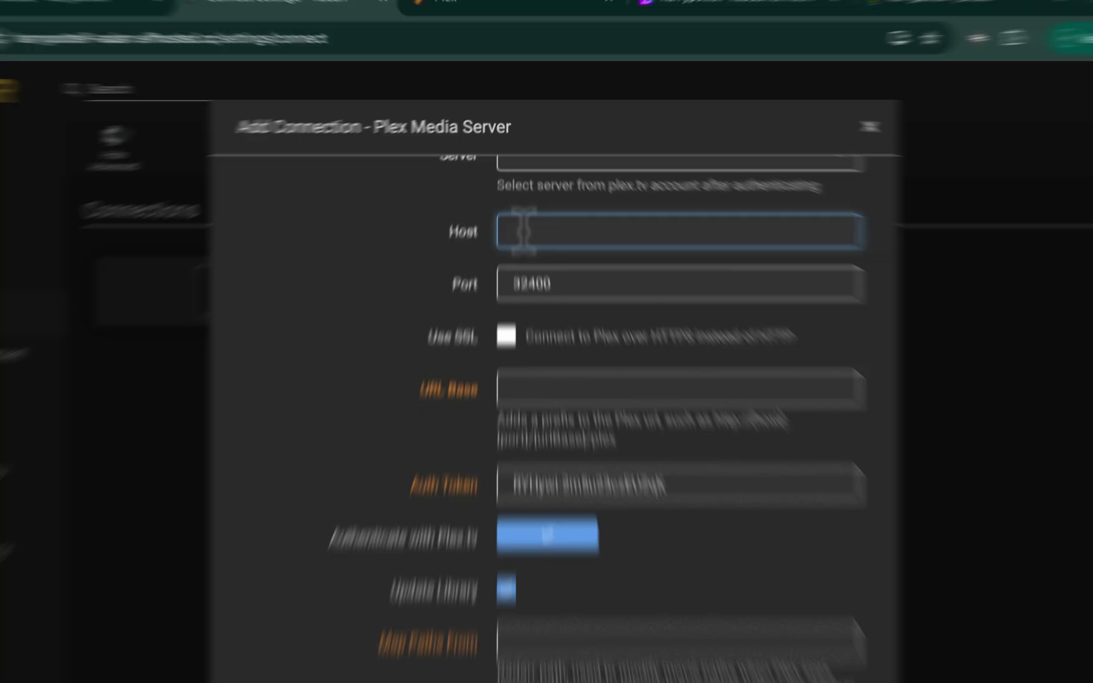
# Step: Set the Plex Media Server connection's host to plex and save the connection
pyautogui.write('plex')
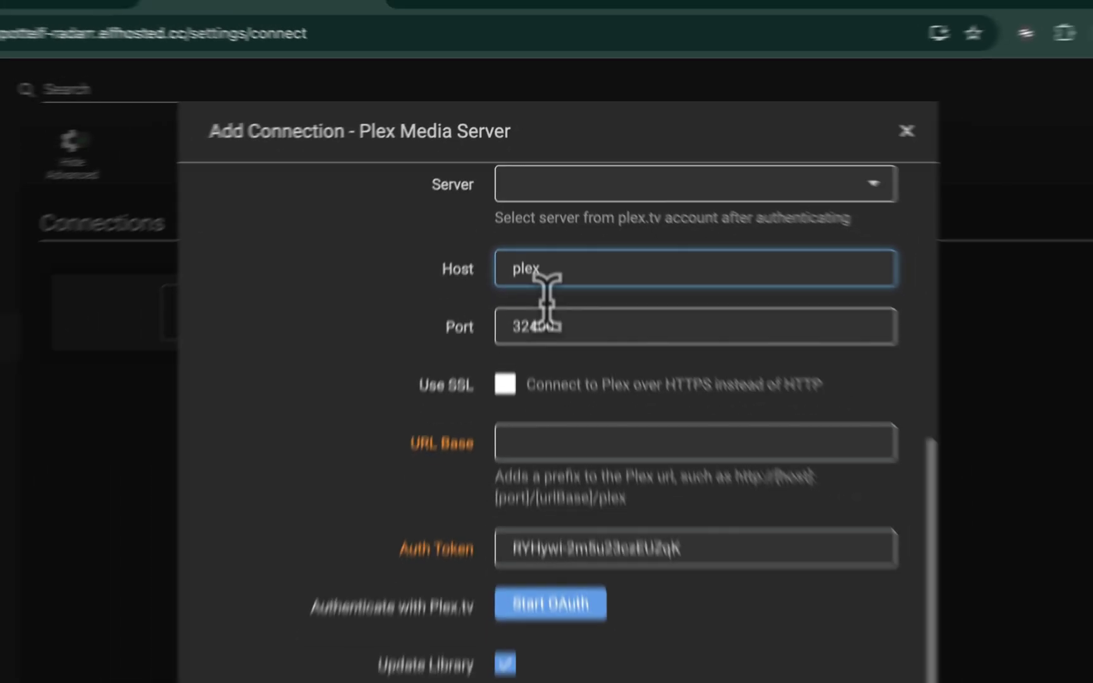
pyautogui.scroll(3, 548, 291)
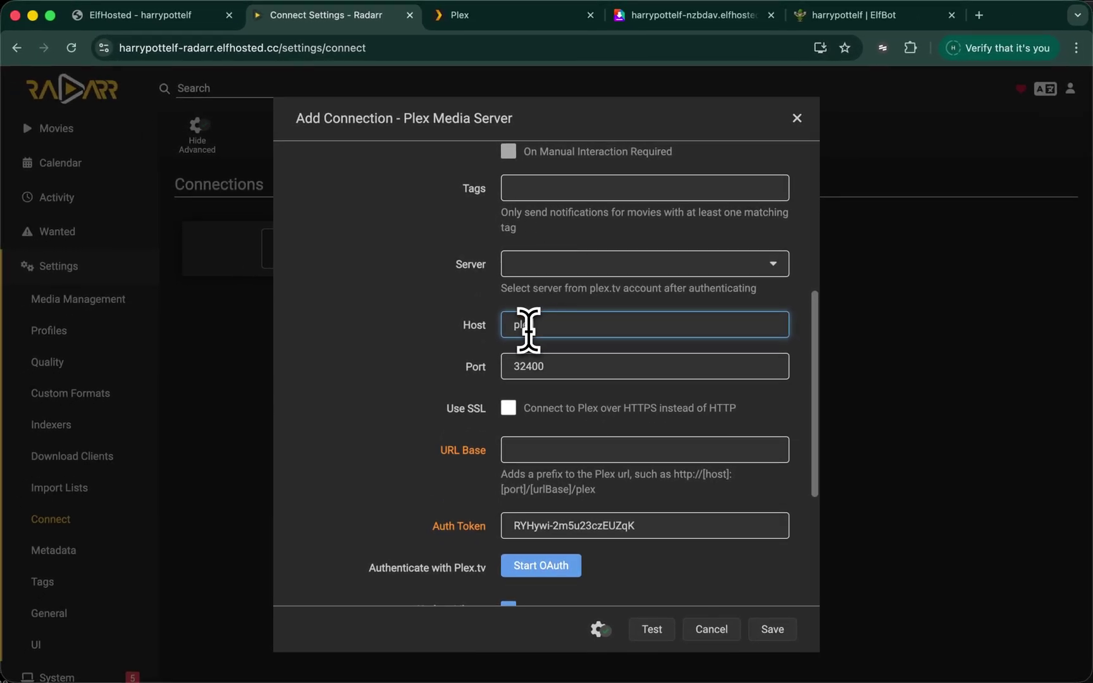
pyautogui.click(778, 636)
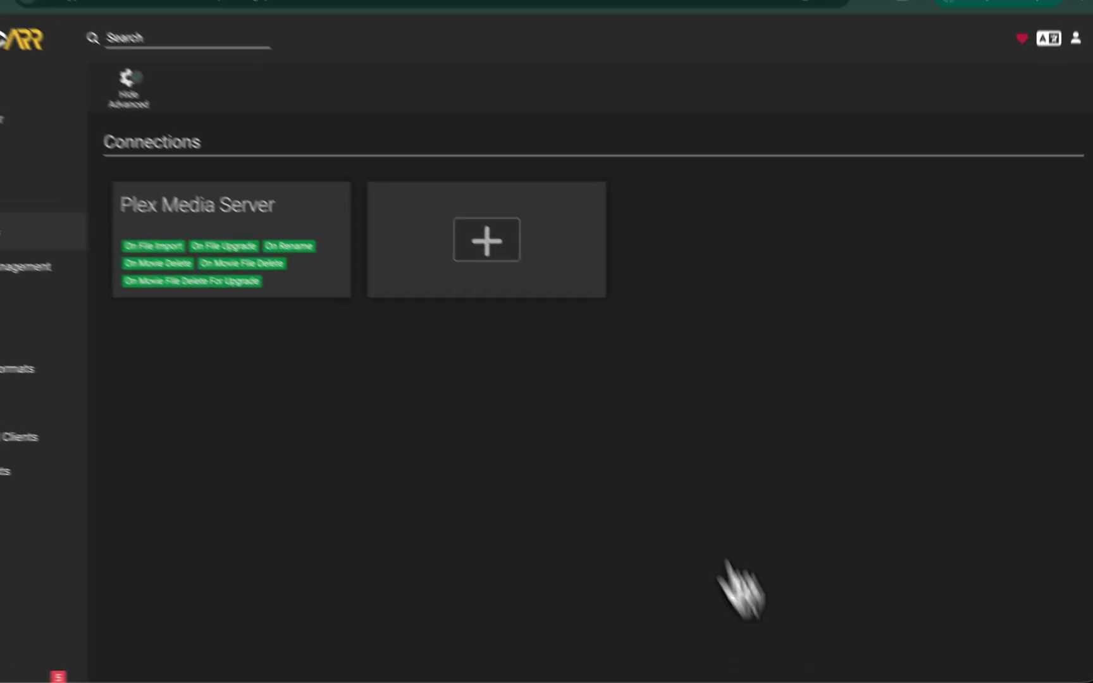
# Step: Return to the ElfHosted dashboard and open Prowlarr
pyautogui.press('super+1')
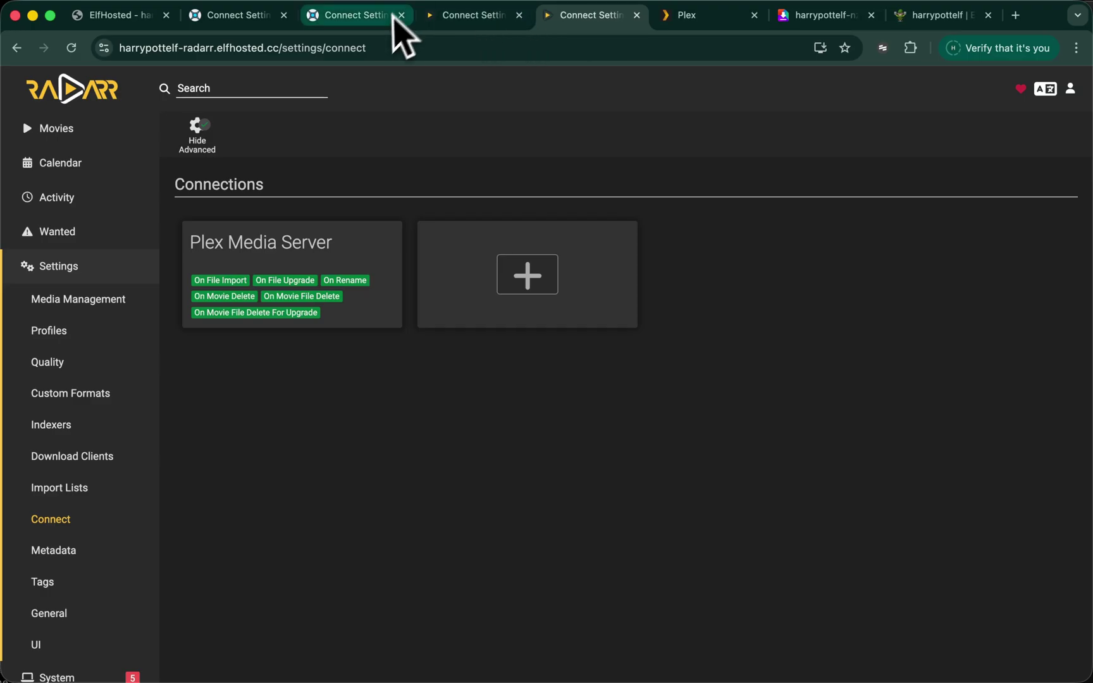
pyautogui.press('super+1')
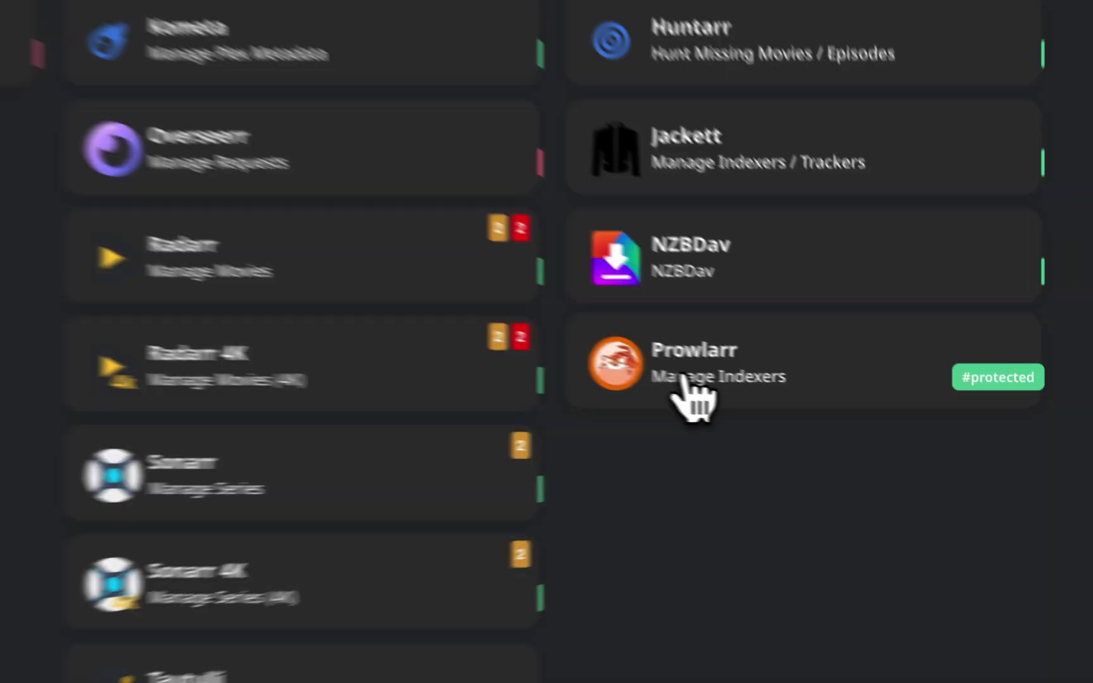
pyautogui.click(808, 405)
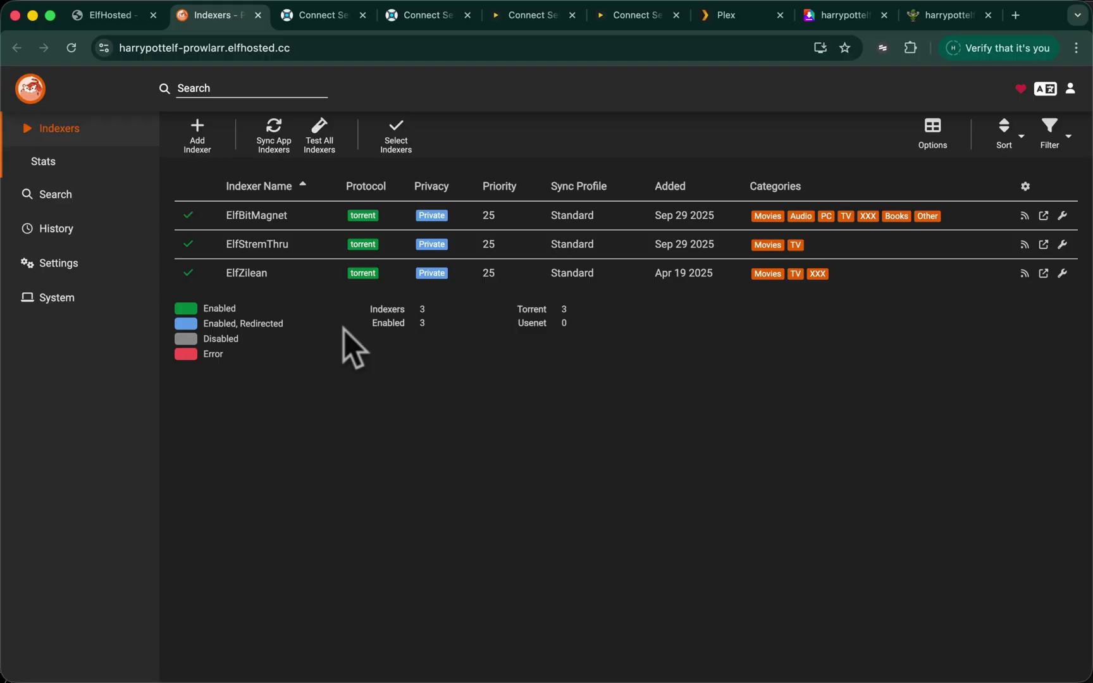
# Step: Add the altHUB Usenet indexer in Prowlarr with its API key, test it and save it
pyautogui.click(201, 130)
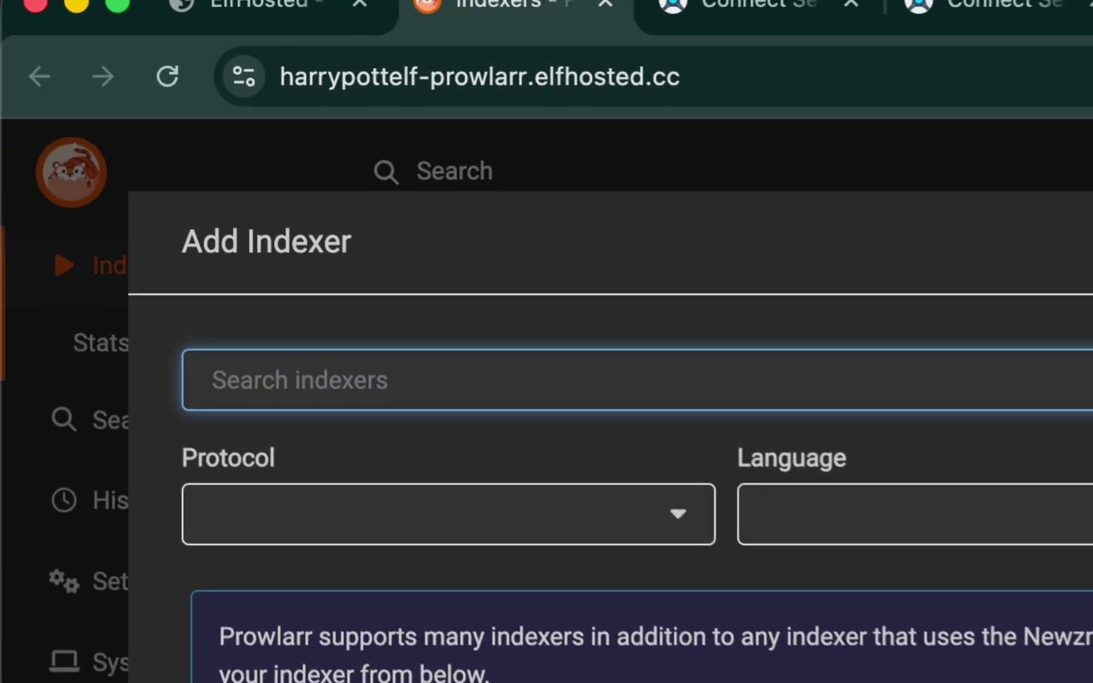
pyautogui.write('alth')
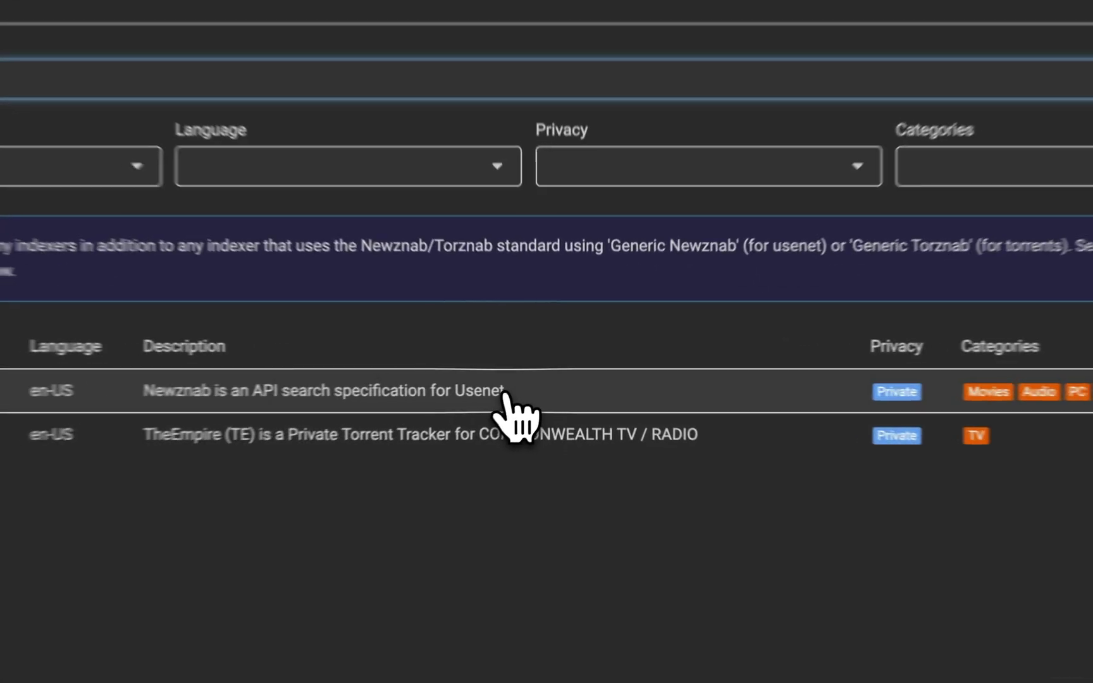
pyautogui.click(565, 405)
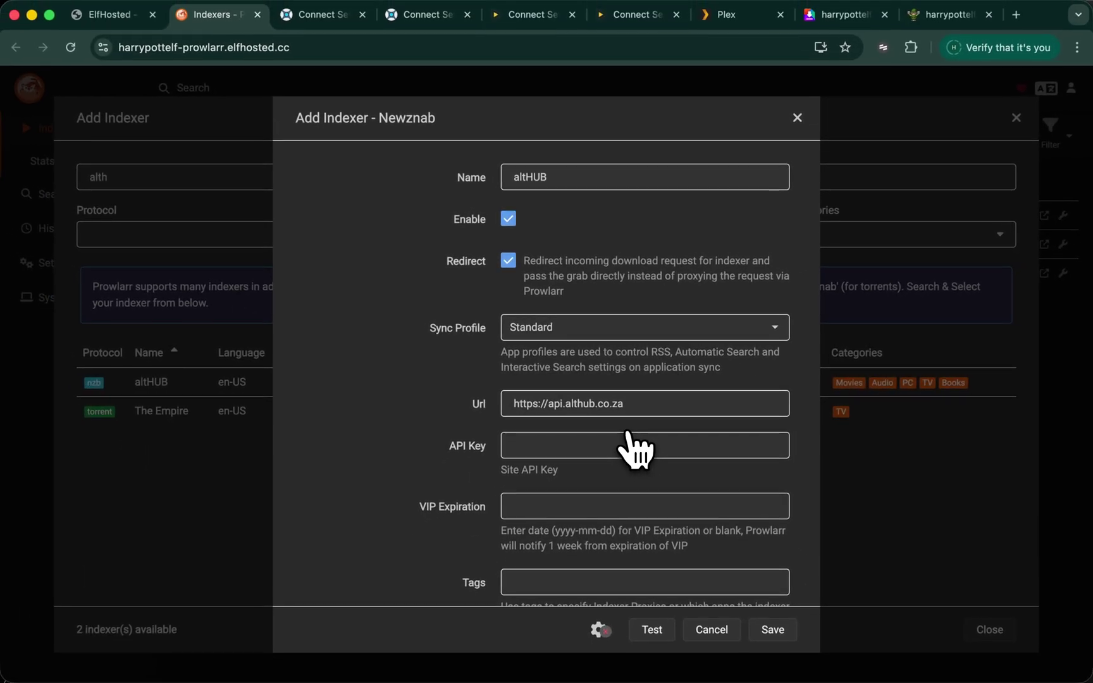
pyautogui.click(643, 446)
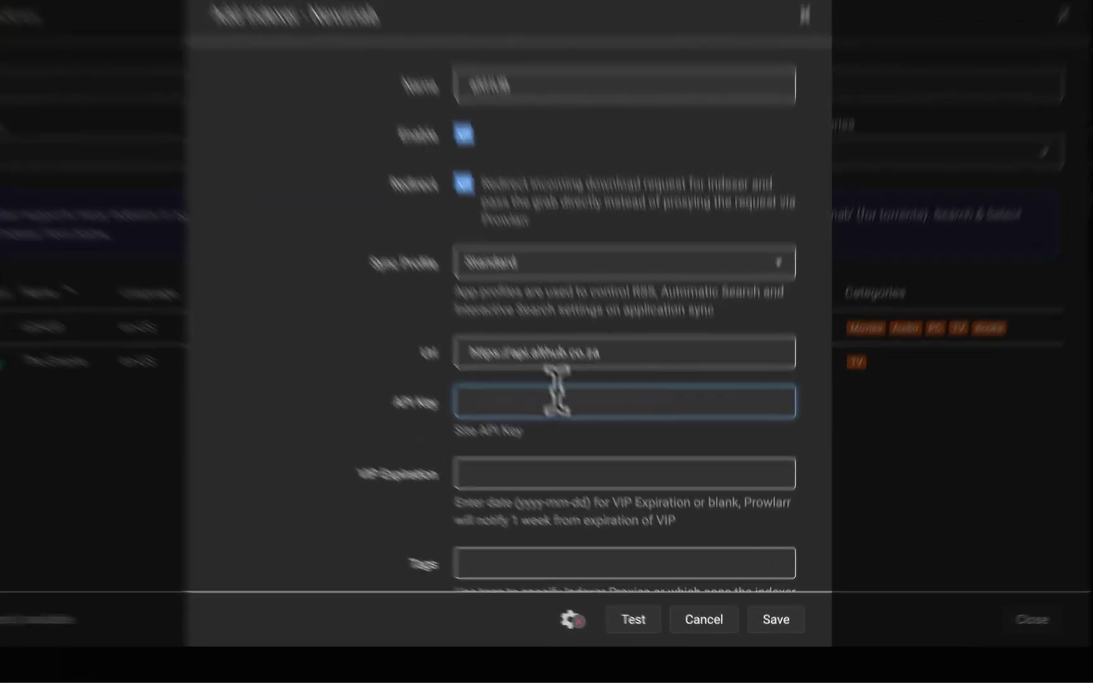
pyautogui.press('super+v')
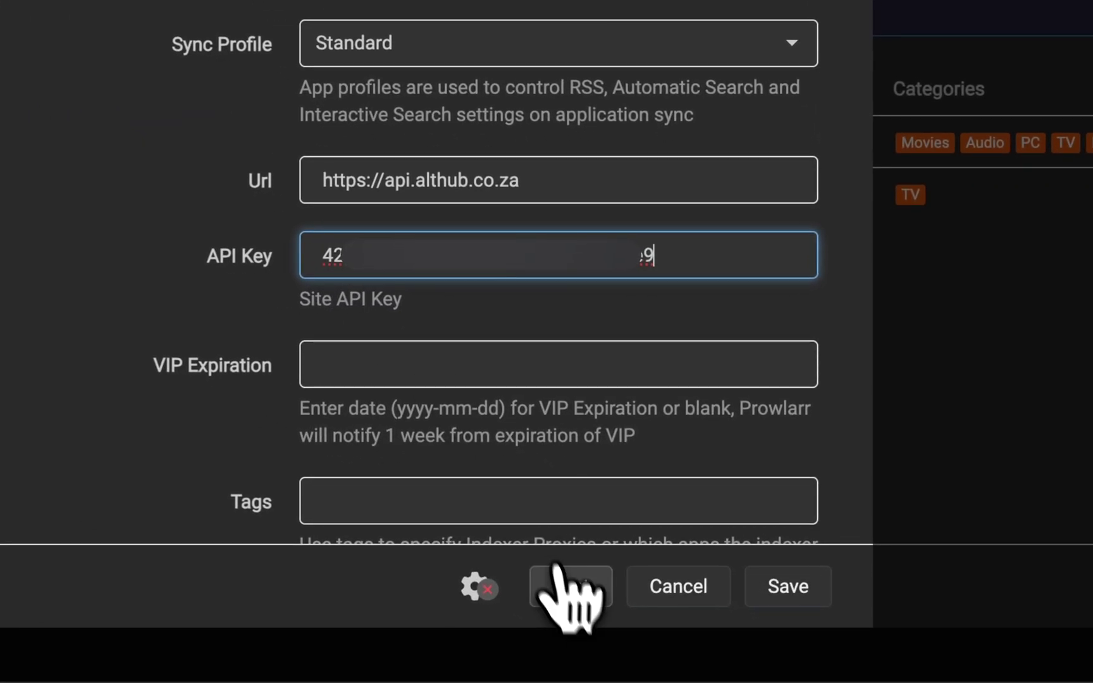
pyautogui.click(556, 573)
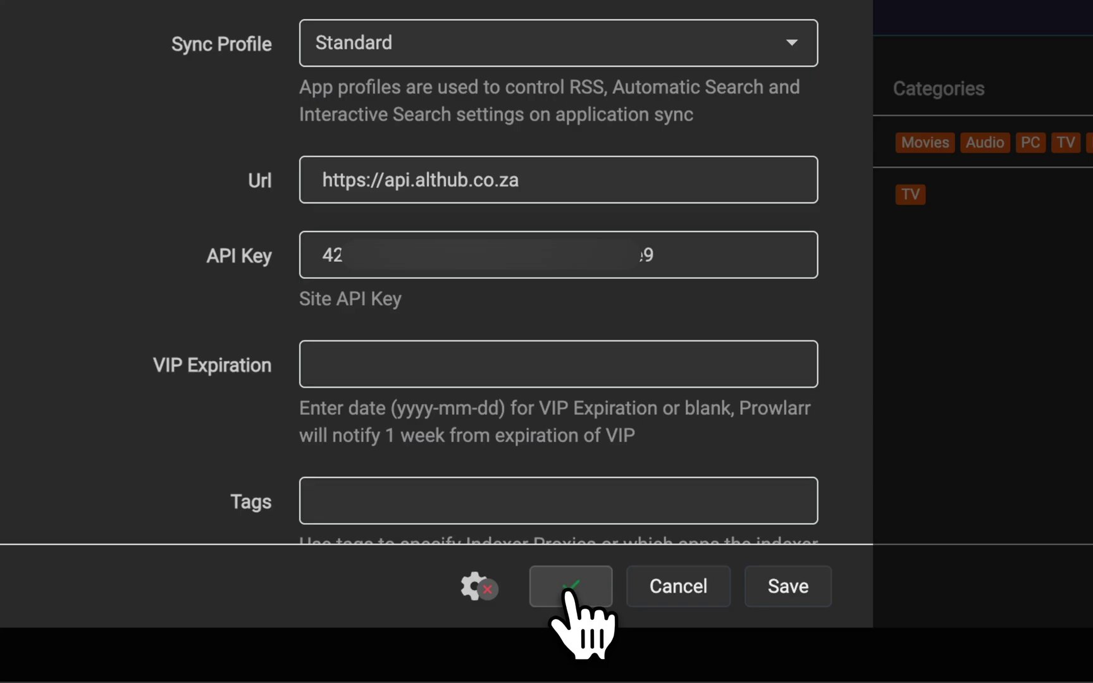
pyautogui.click(789, 601)
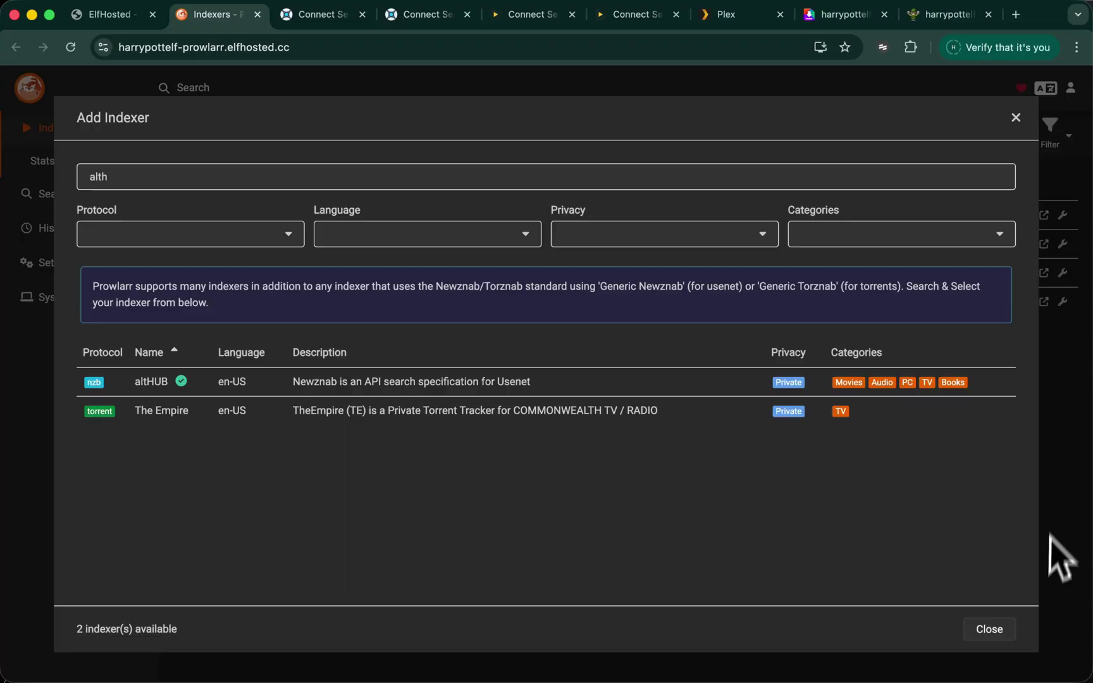
pyautogui.click(987, 629)
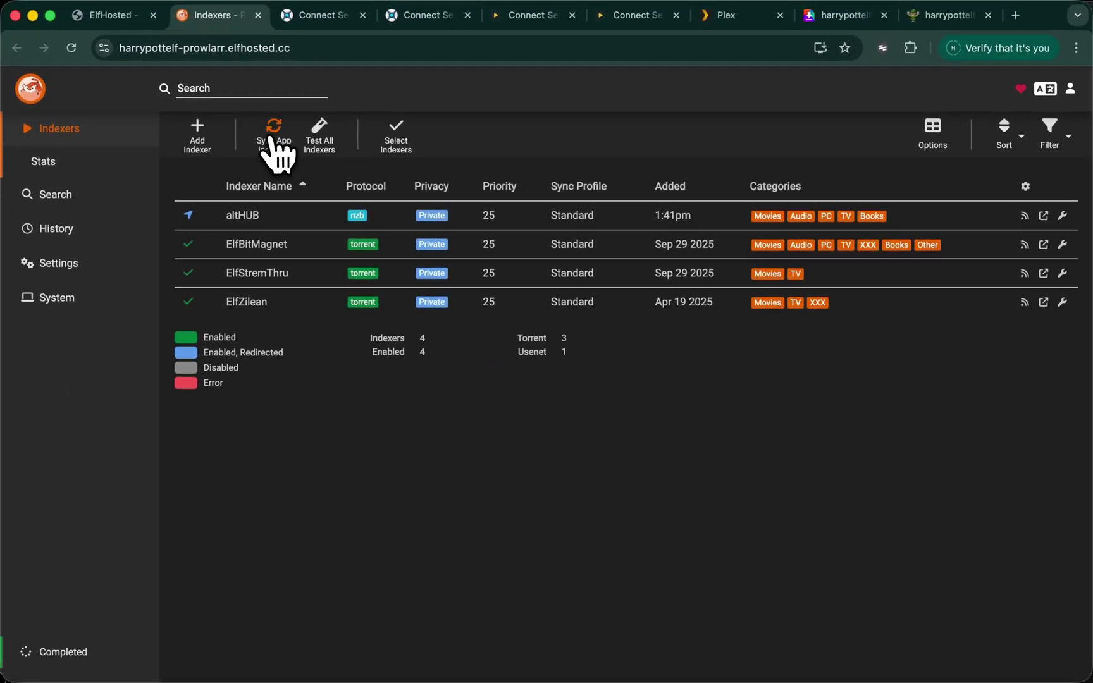
# Step: Check the synced indexers in Radarr 4K's indexer settings and close that page
pyautogui.click(536, 16)
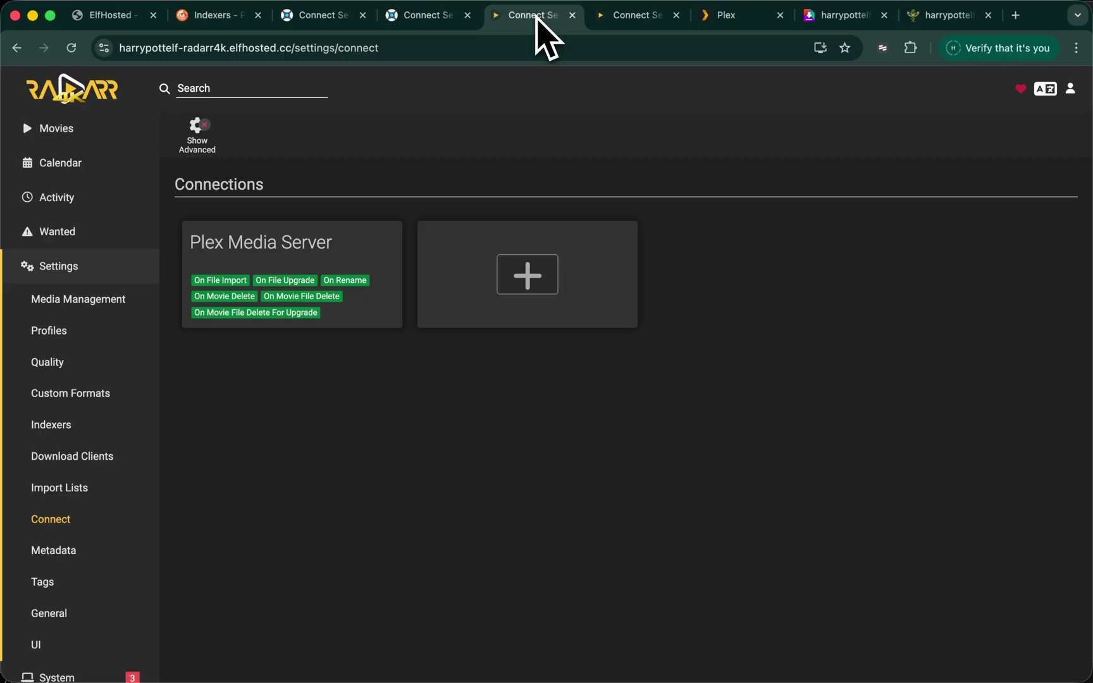
pyautogui.click(51, 424)
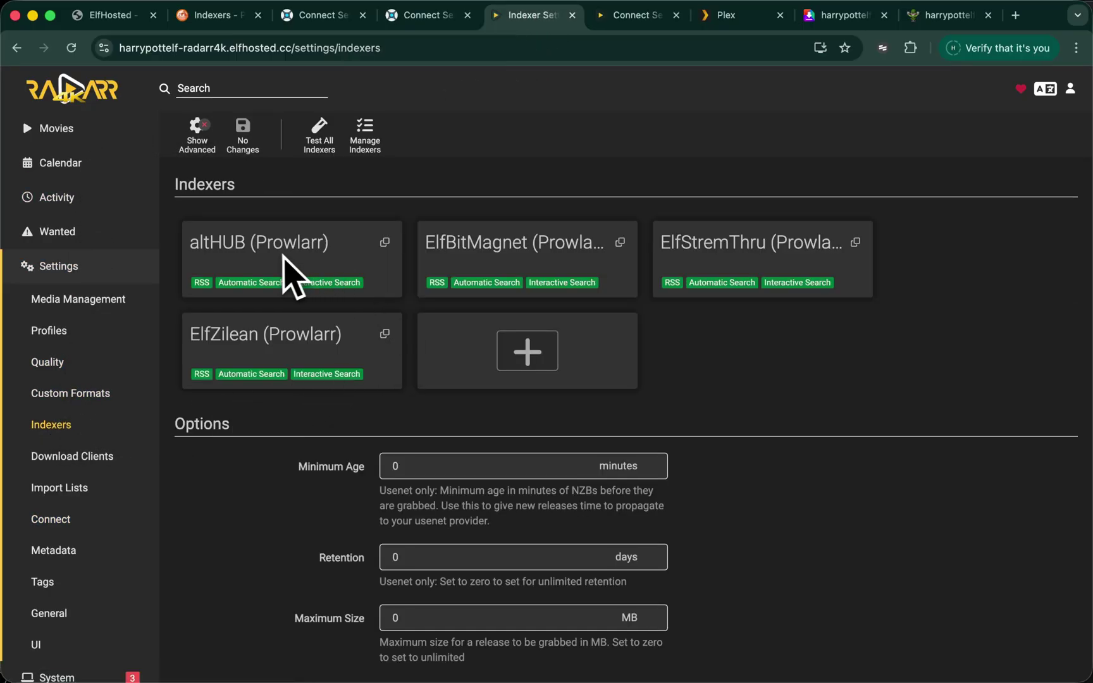
pyautogui.press('super+w')
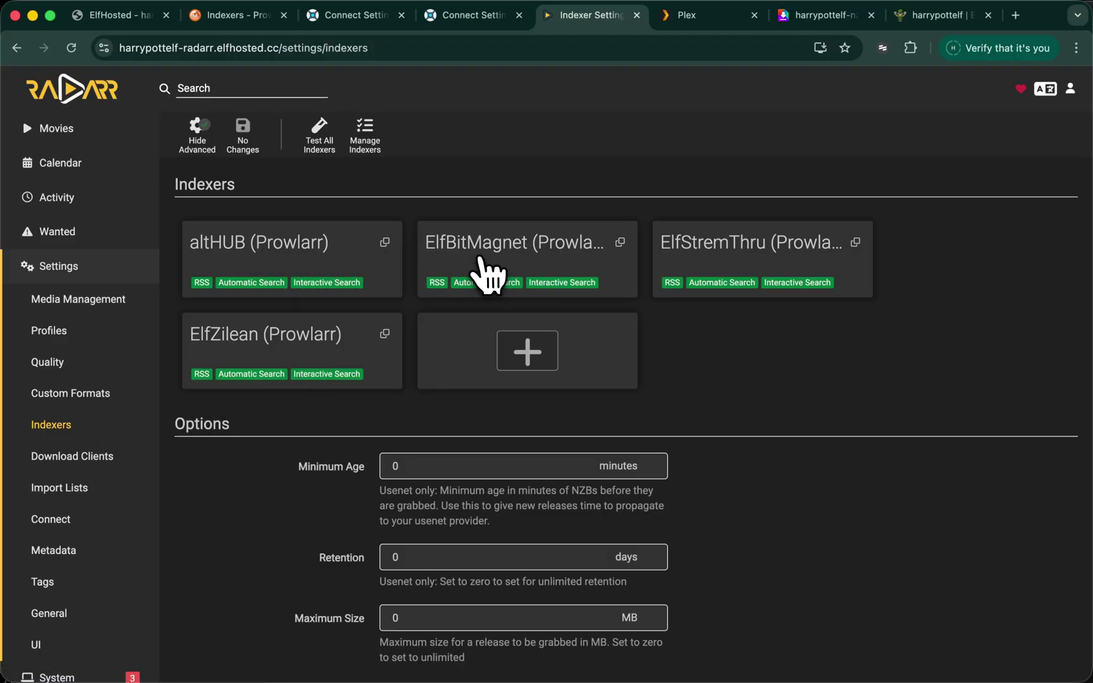
# Step: Disable RSS, automatic search and interactive search for the ElfBitMagnet indexer in Radarr and save it
pyautogui.click(538, 275)
pyautogui.click(508, 219)
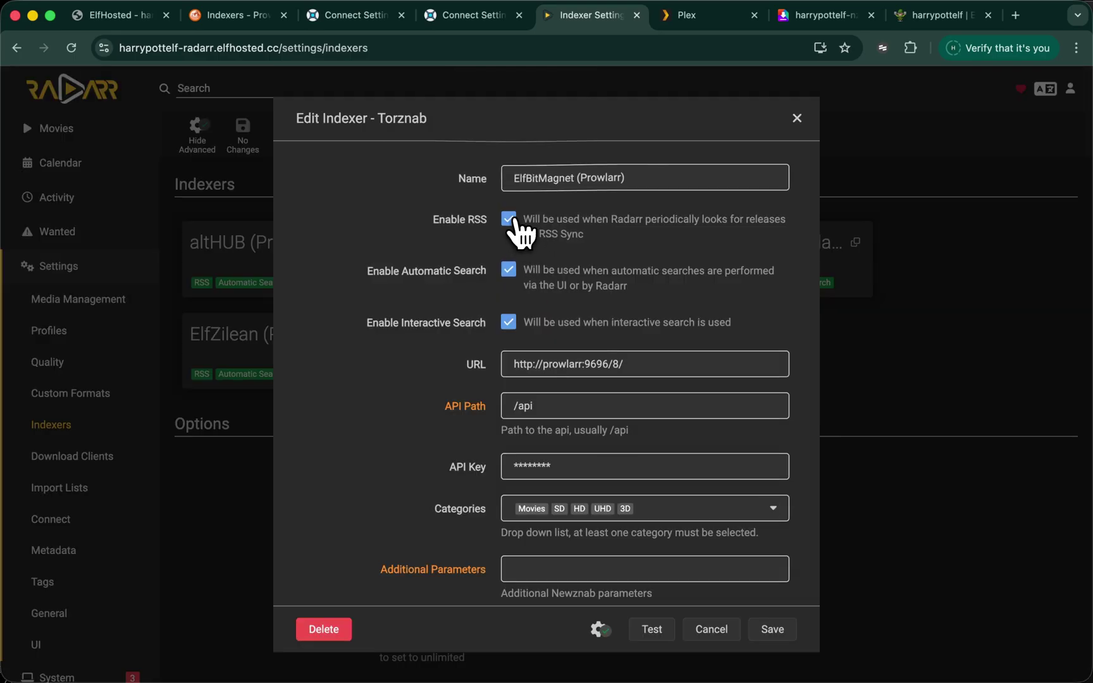
pyautogui.click(508, 271)
pyautogui.click(508, 322)
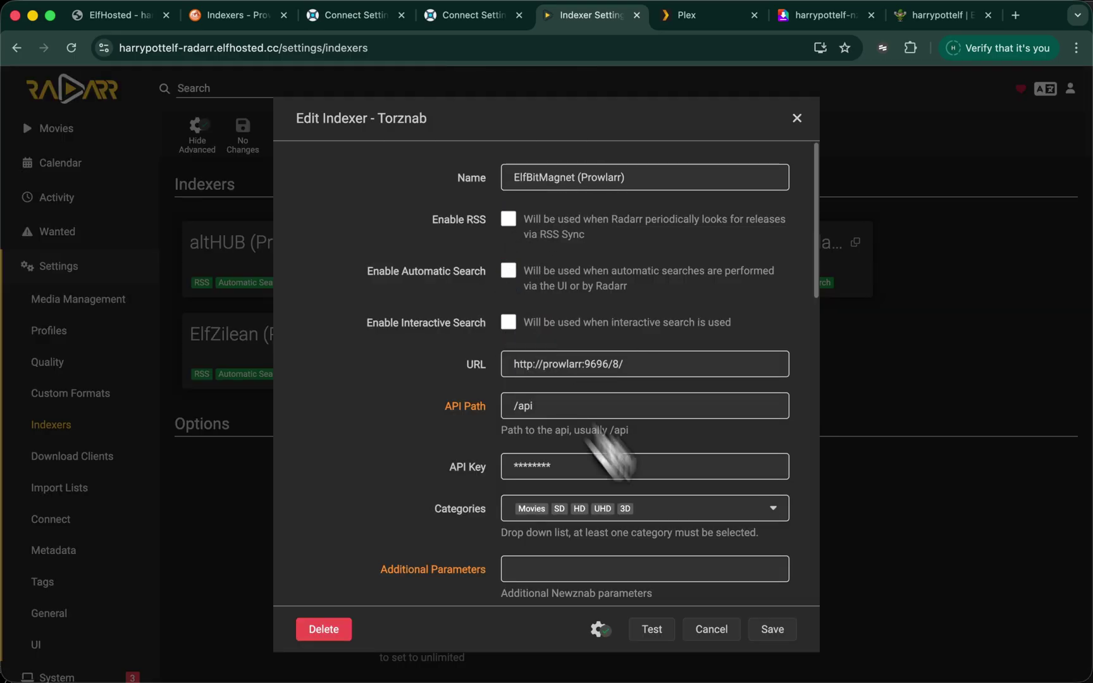
pyautogui.click(772, 629)
# Step: Disable RSS, automatic search and interactive search for the ElfStremThru indexer and save it
pyautogui.click(734, 272)
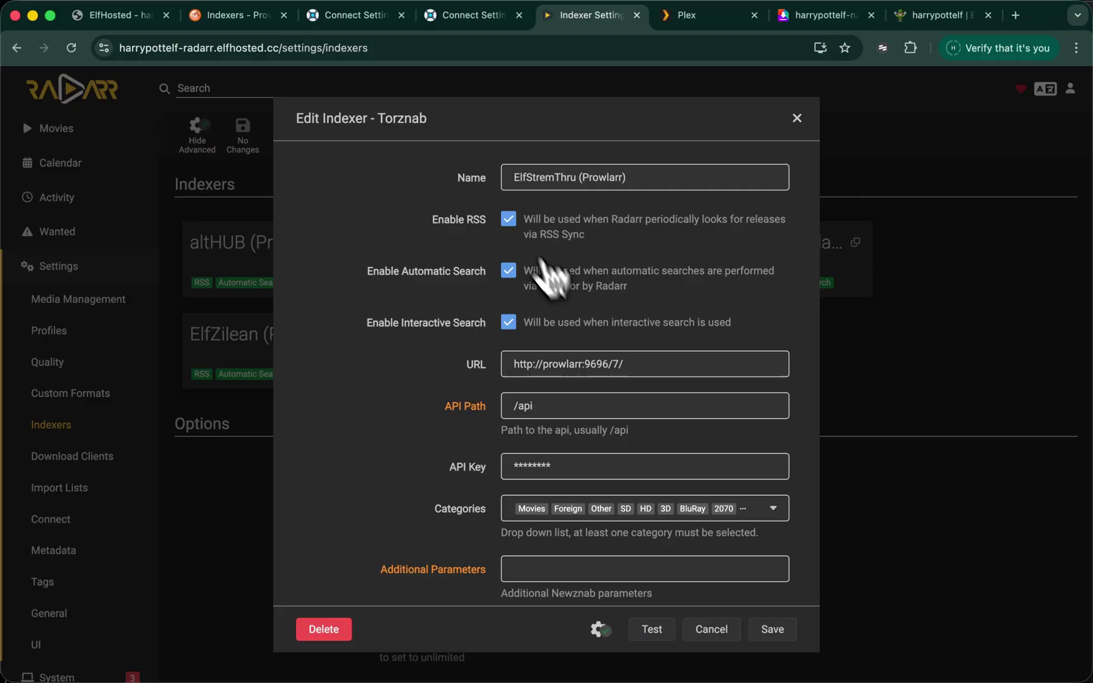
pyautogui.click(508, 219)
pyautogui.click(508, 271)
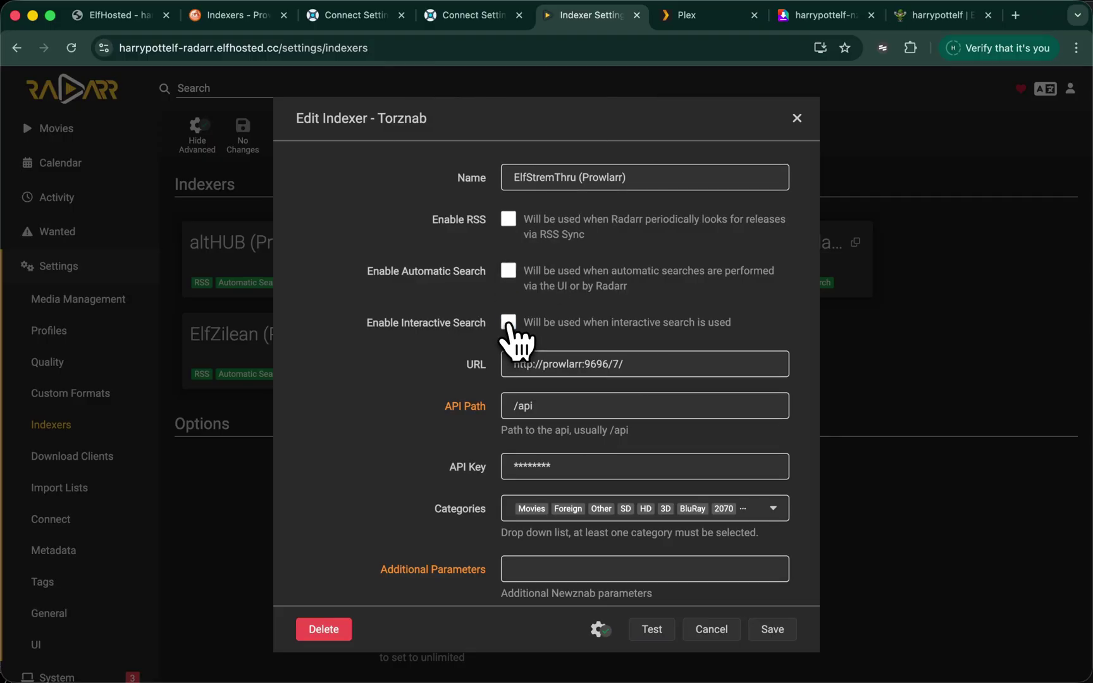
pyautogui.click(772, 629)
# Step: Disable RSS, automatic search and interactive search for the ElfZilean indexer and save it
pyautogui.click(298, 362)
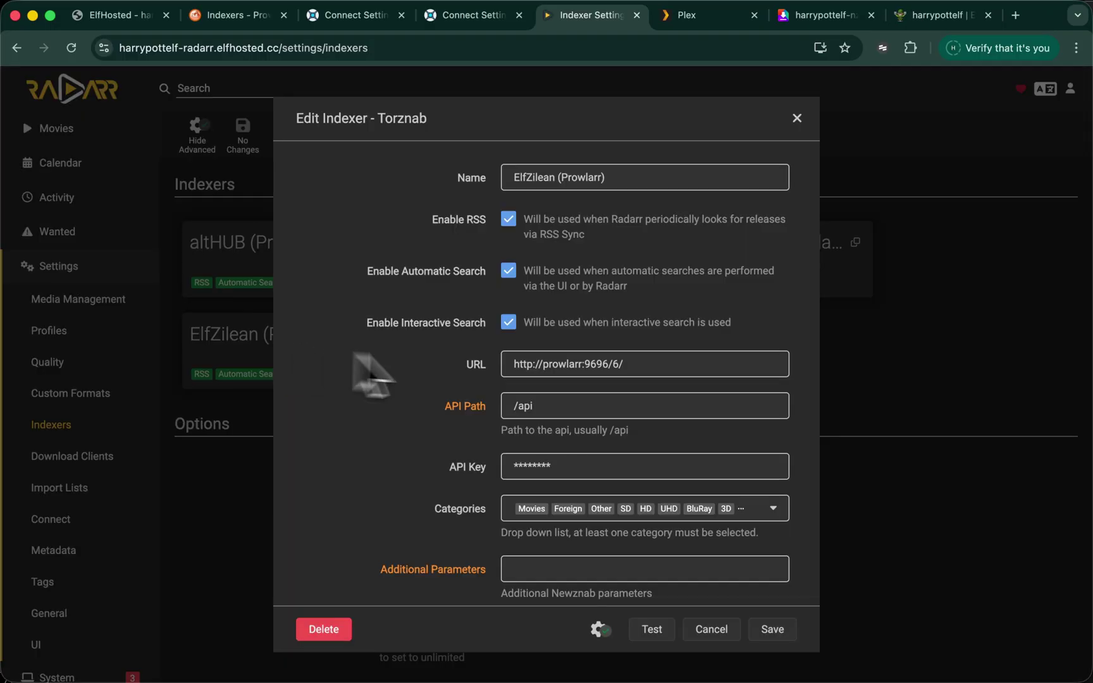
pyautogui.click(530, 232)
pyautogui.click(513, 269)
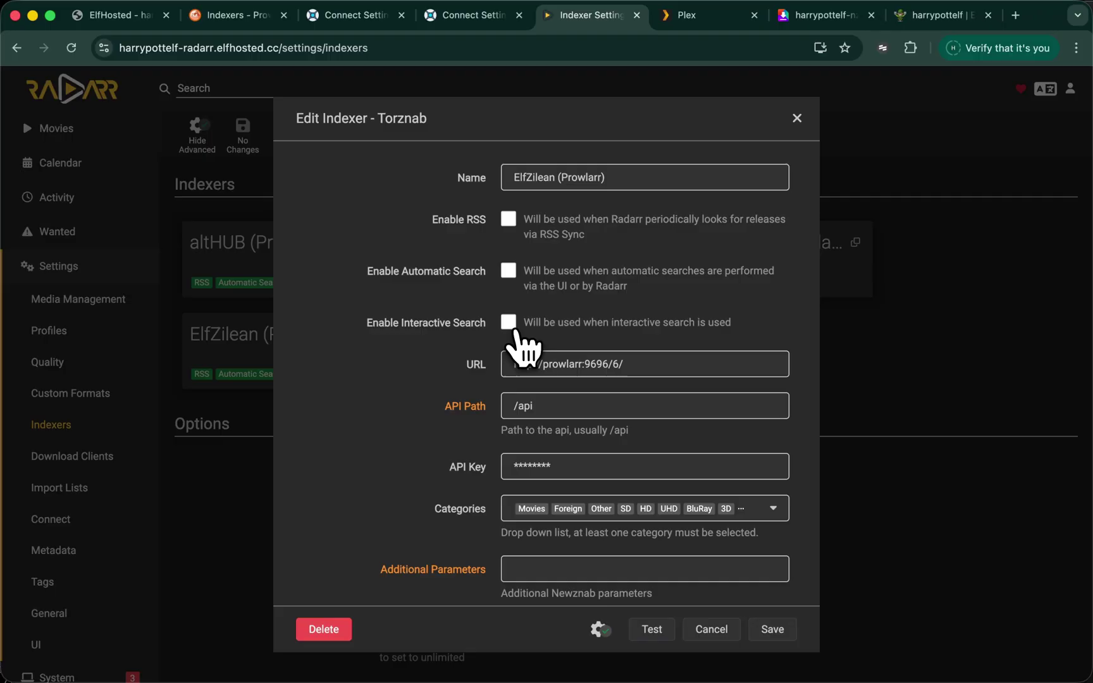
pyautogui.click(774, 629)
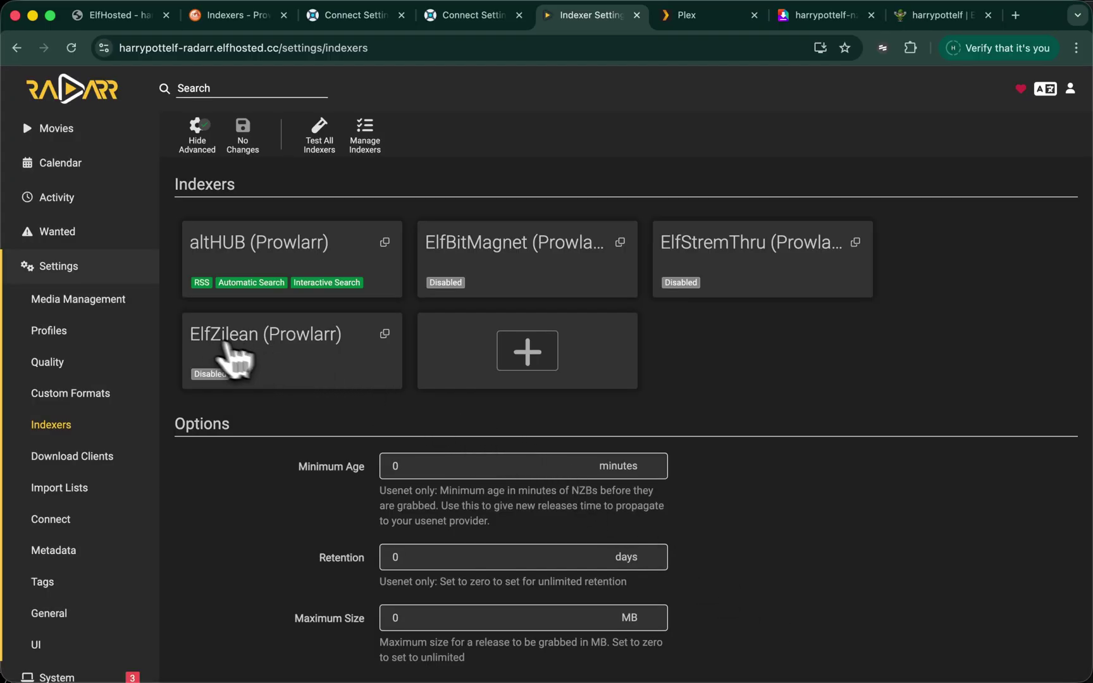
# Step: Disable the Decypharr download client in Radarr's download client settings and save it
pyautogui.click(79, 457)
pyautogui.click(503, 262)
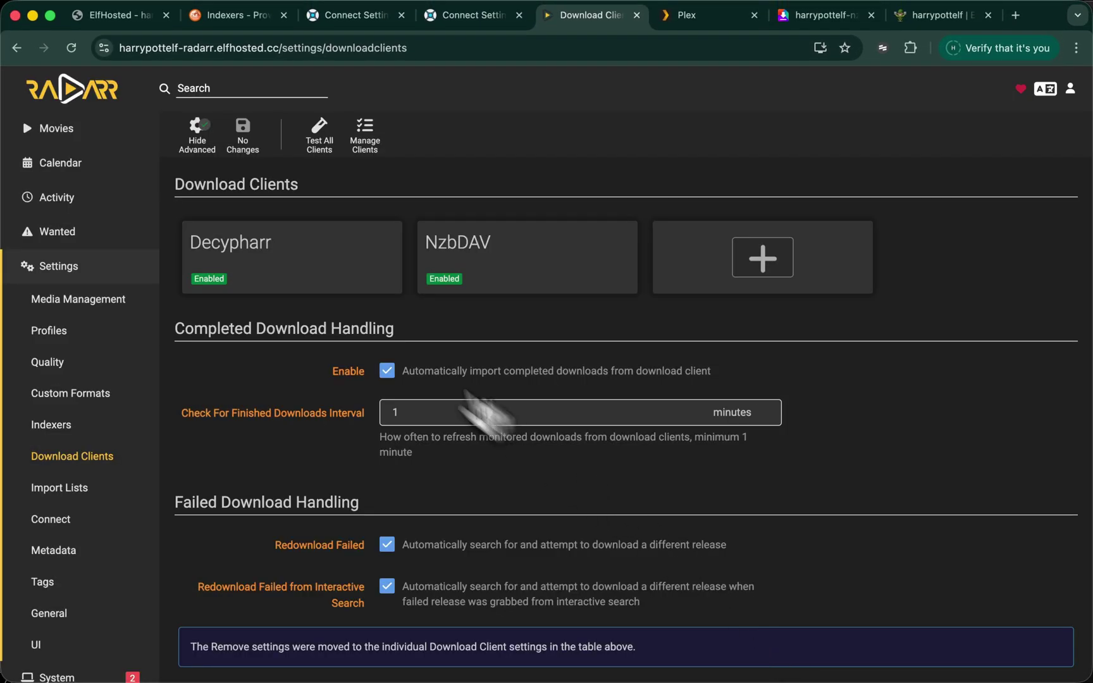
pyautogui.click(317, 288)
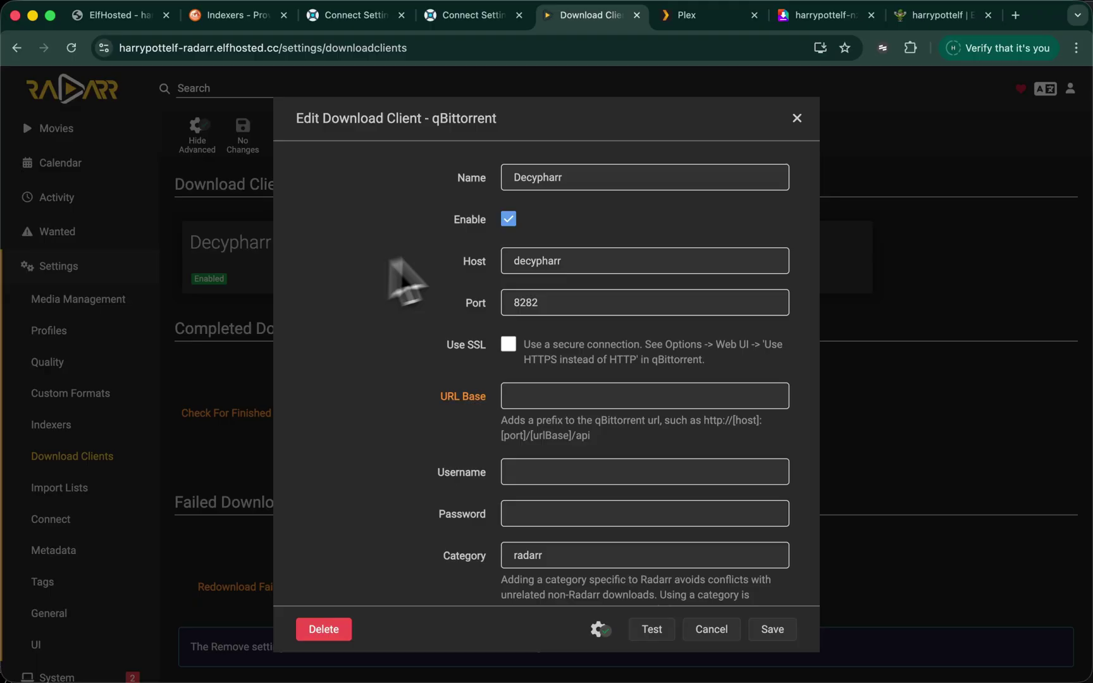
pyautogui.click(508, 219)
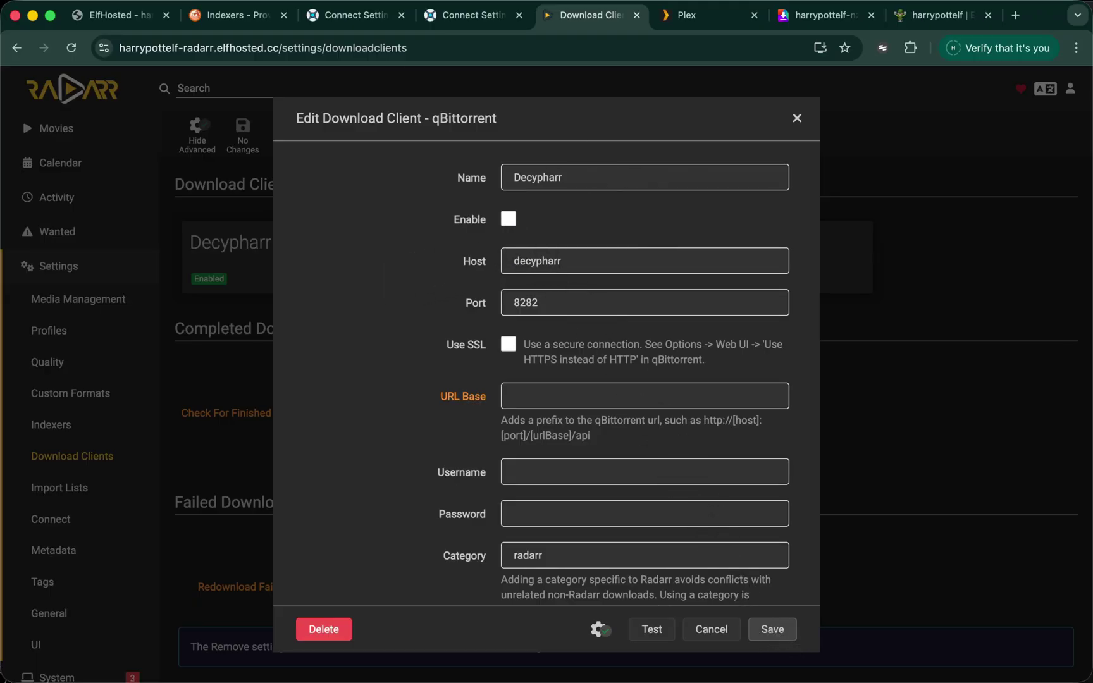
pyautogui.click(773, 631)
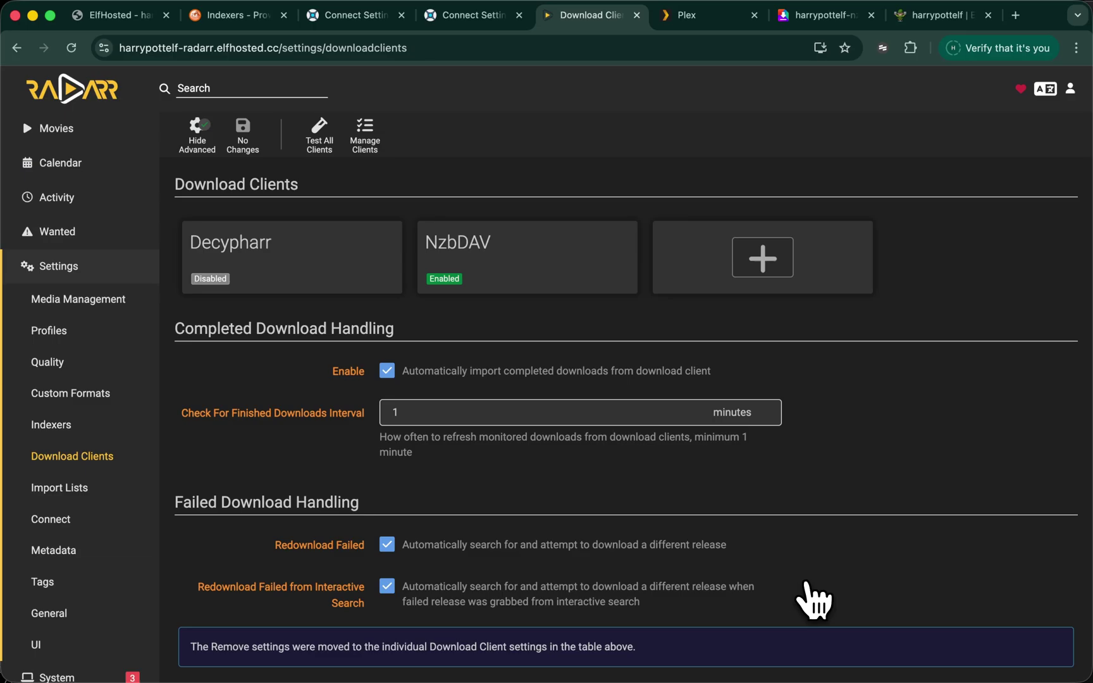
# Step: Search for white zombie and add White Zombie (1932) to Radarr with a search for the missing movie
pyautogui.click(57, 128)
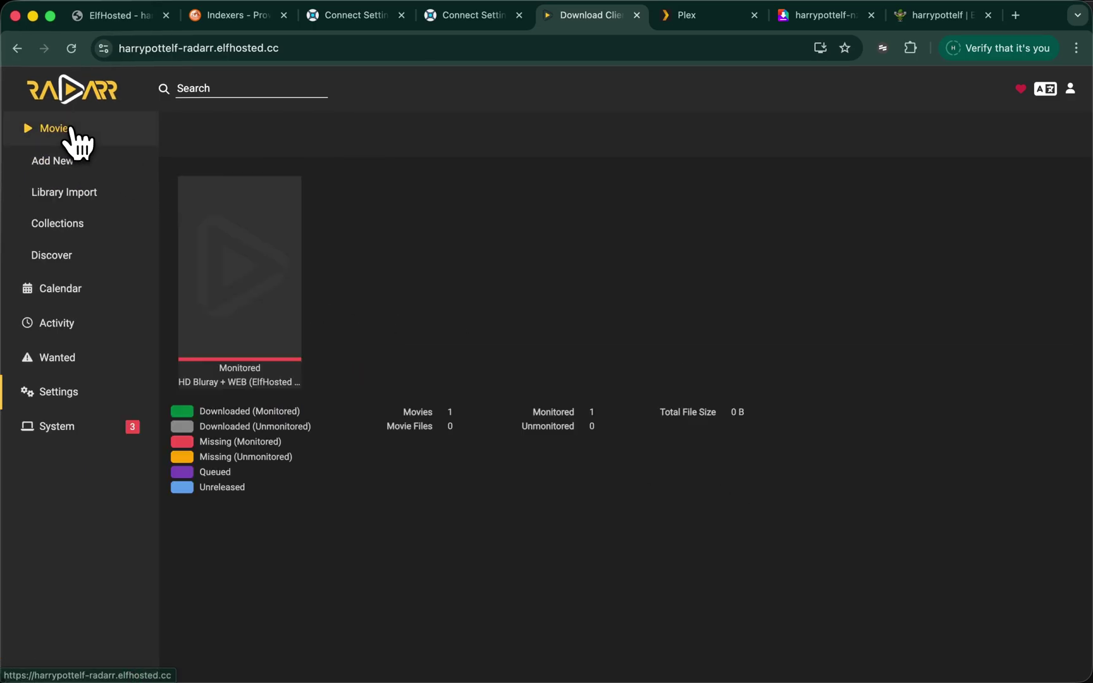
pyautogui.click(53, 161)
pyautogui.write('white zombie')
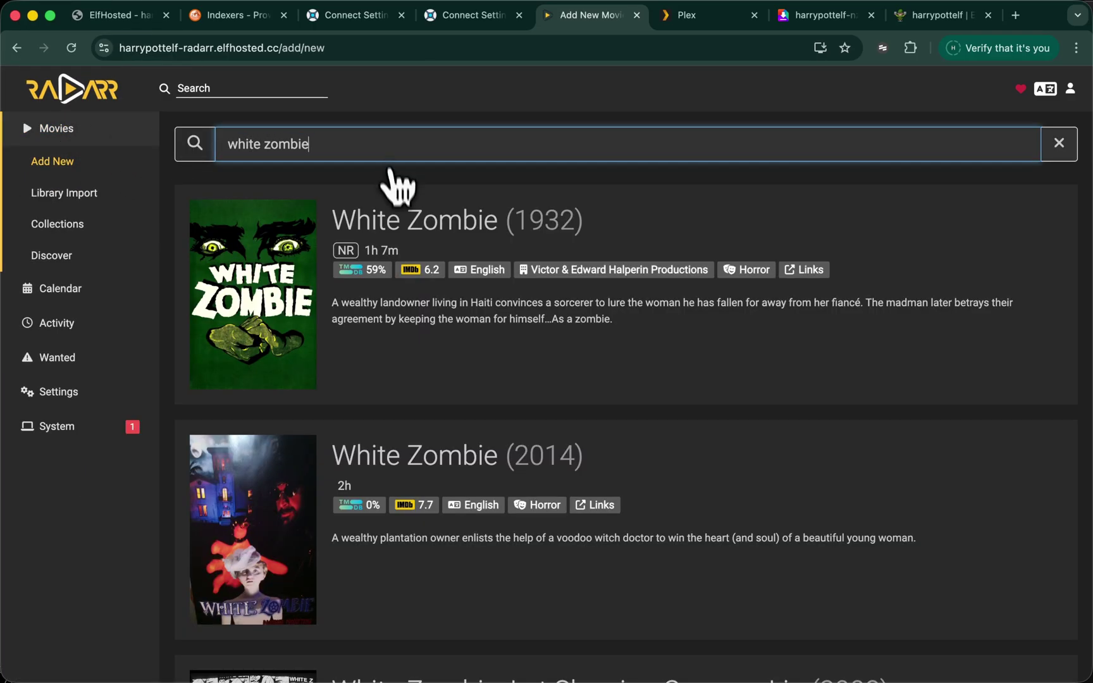
pyautogui.click(455, 236)
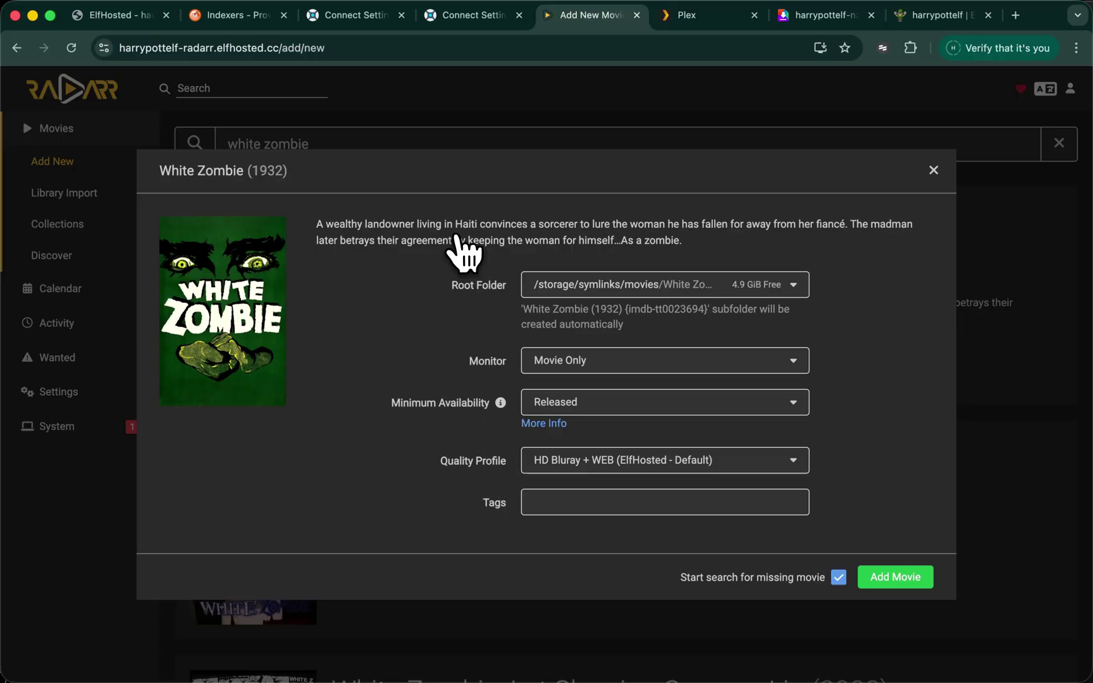
pyautogui.click(899, 579)
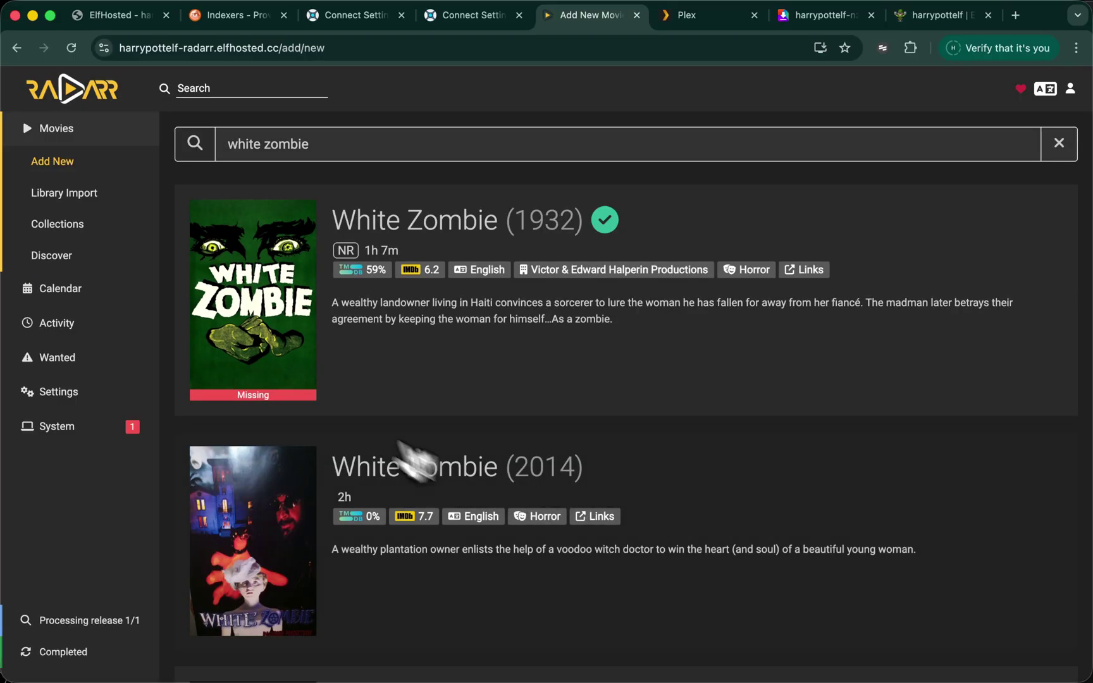
# Step: Check Radarr's download queue and open the White Zombie movie page to review its file details
pyautogui.click(51, 322)
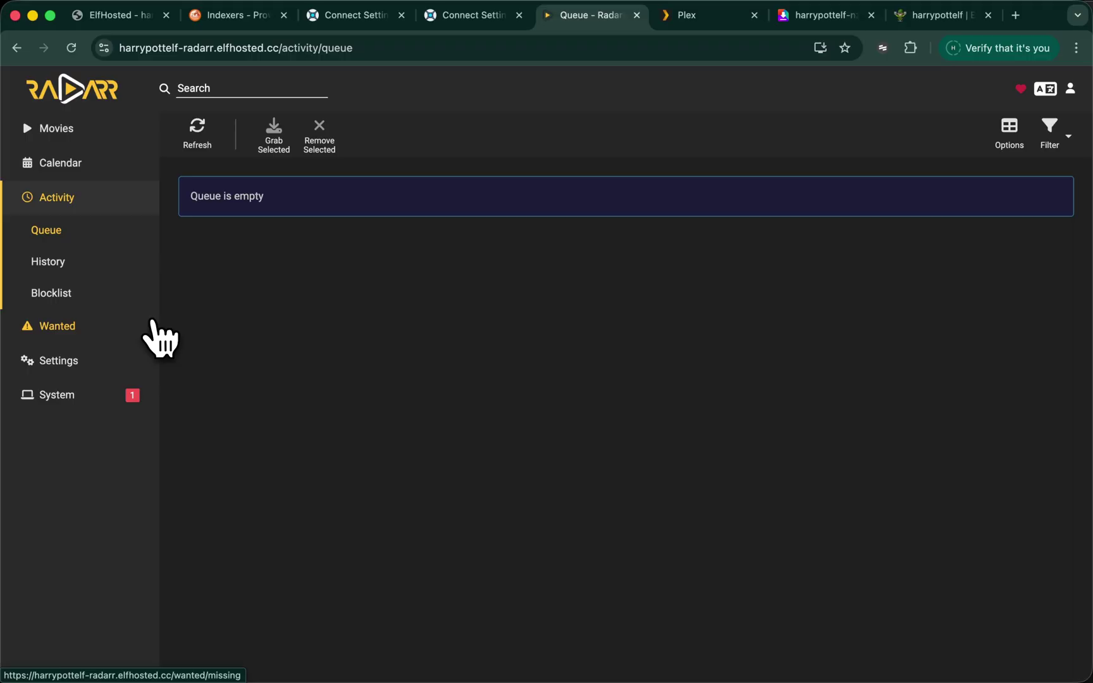
pyautogui.click(63, 129)
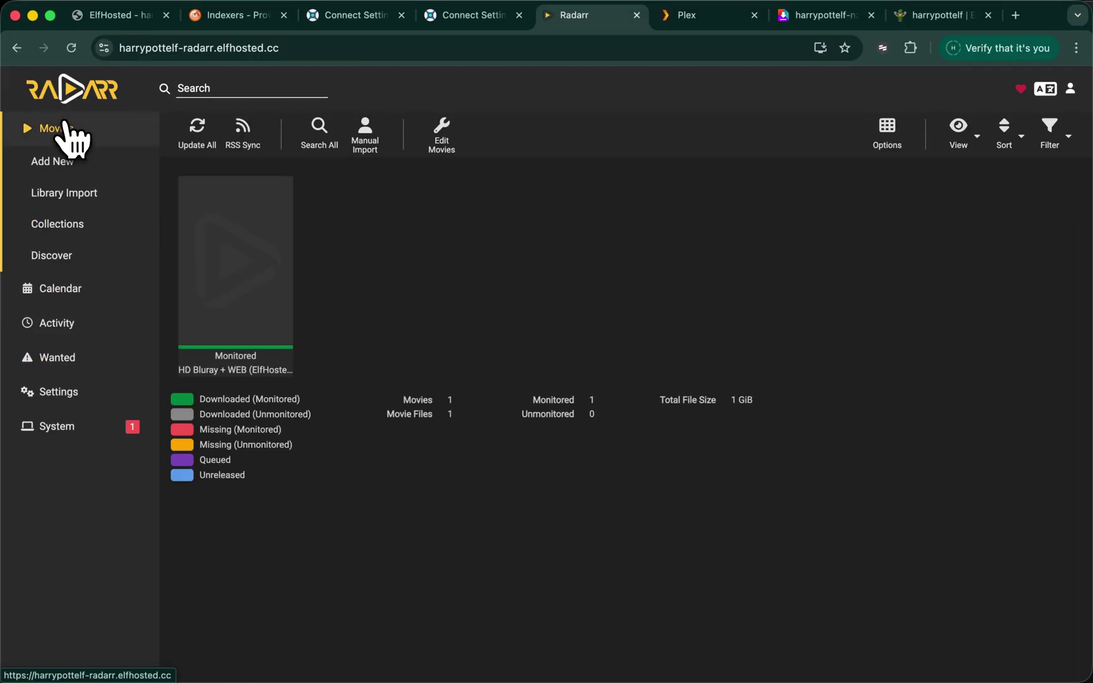
pyautogui.click(262, 239)
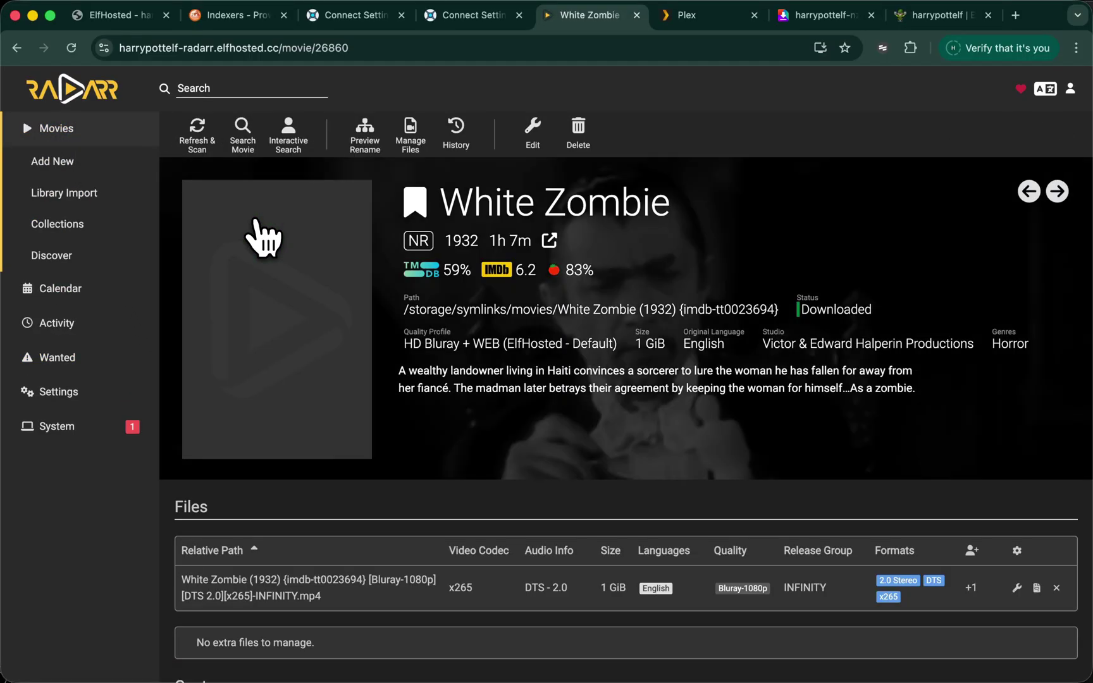
# Step: Switch to Plex and scan the Films library for new files
pyautogui.click(709, 19)
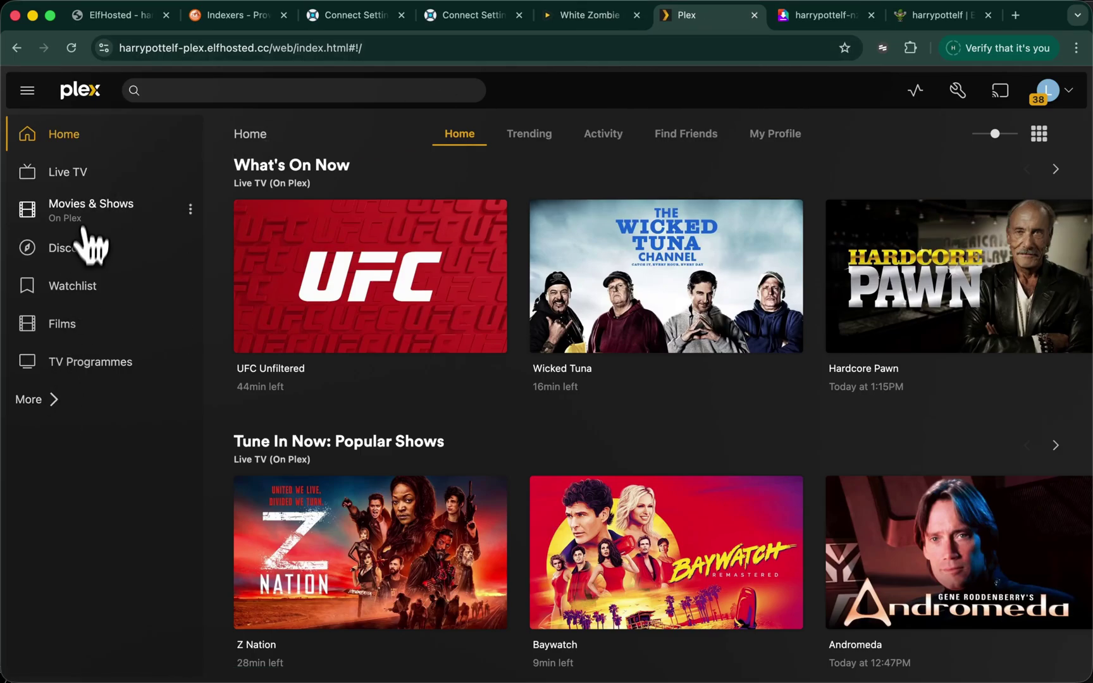
pyautogui.click(62, 325)
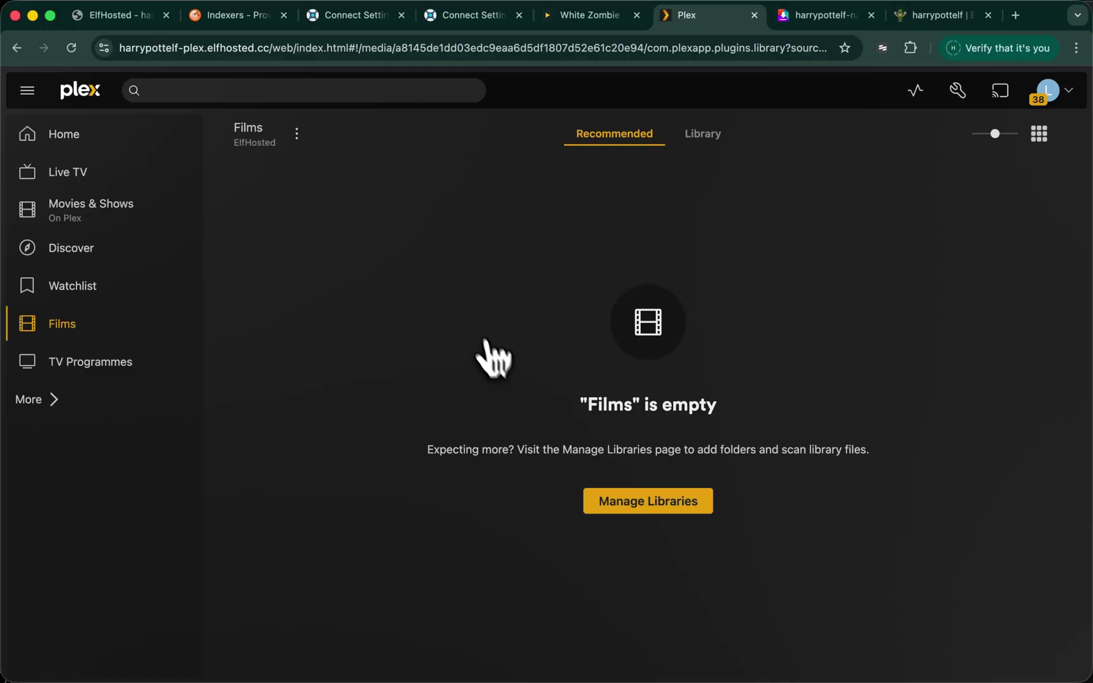
pyautogui.click(296, 133)
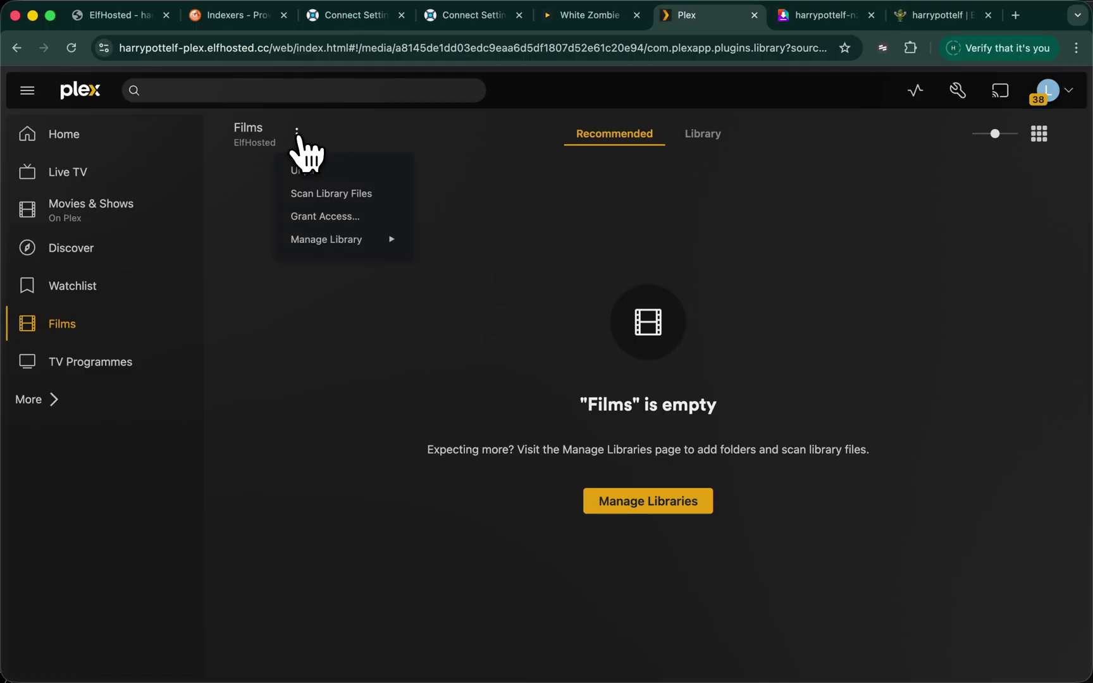
pyautogui.click(319, 193)
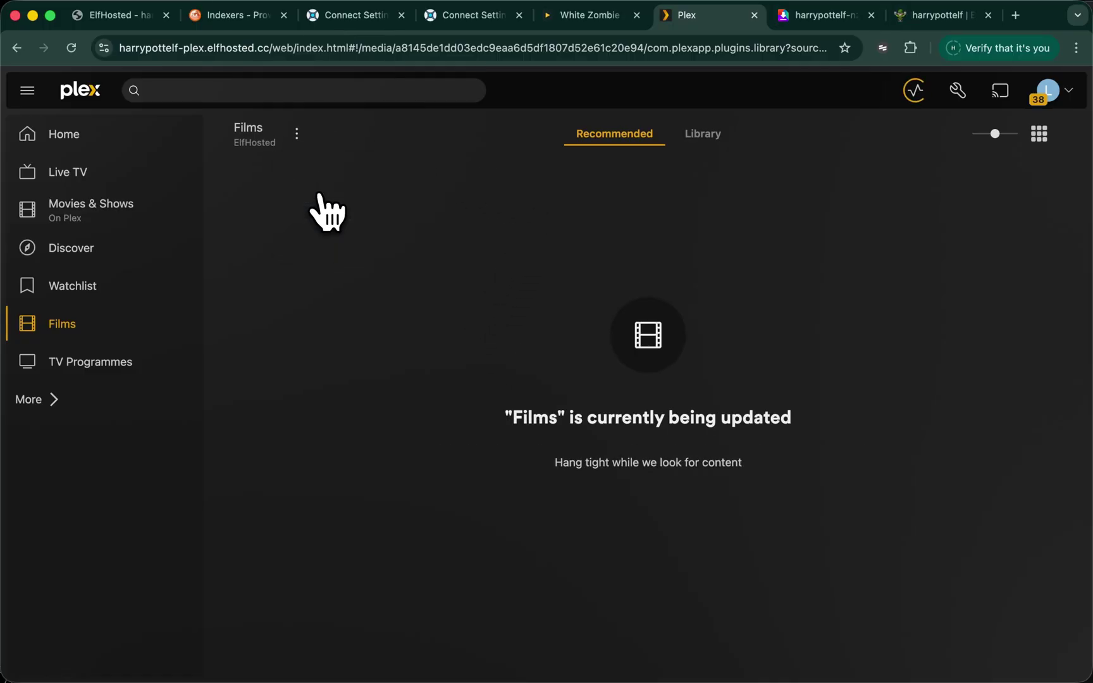
# Step: Show all titles in the Films library, test playback of White Zombie and exit the player
pyautogui.click(725, 140)
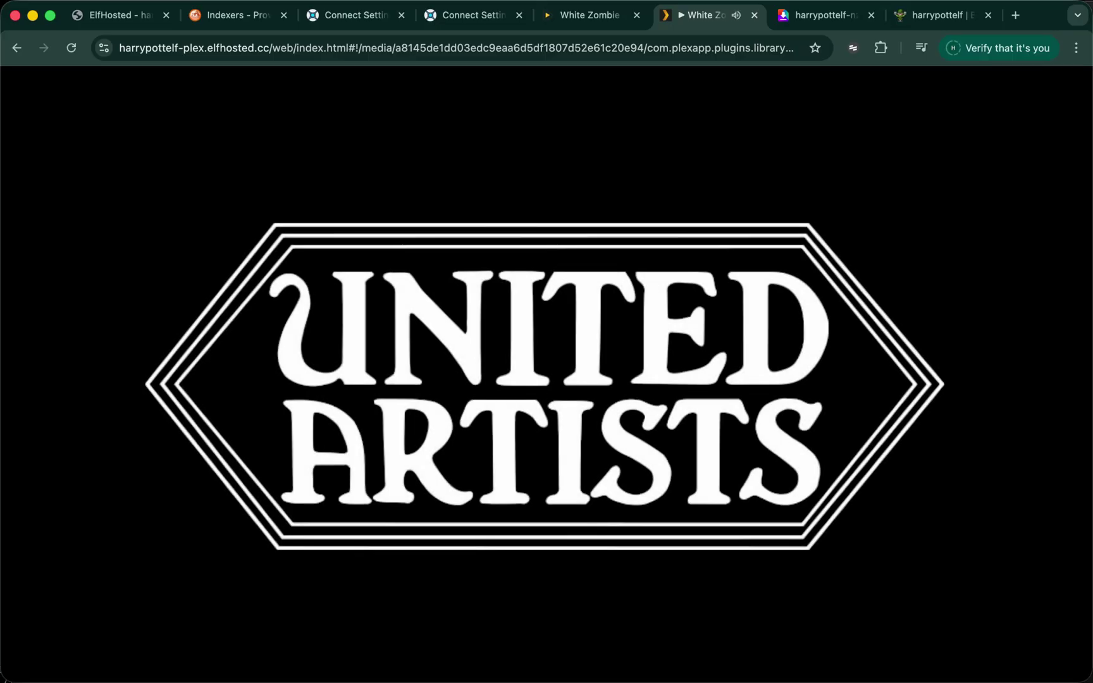
pyautogui.press('Escape')
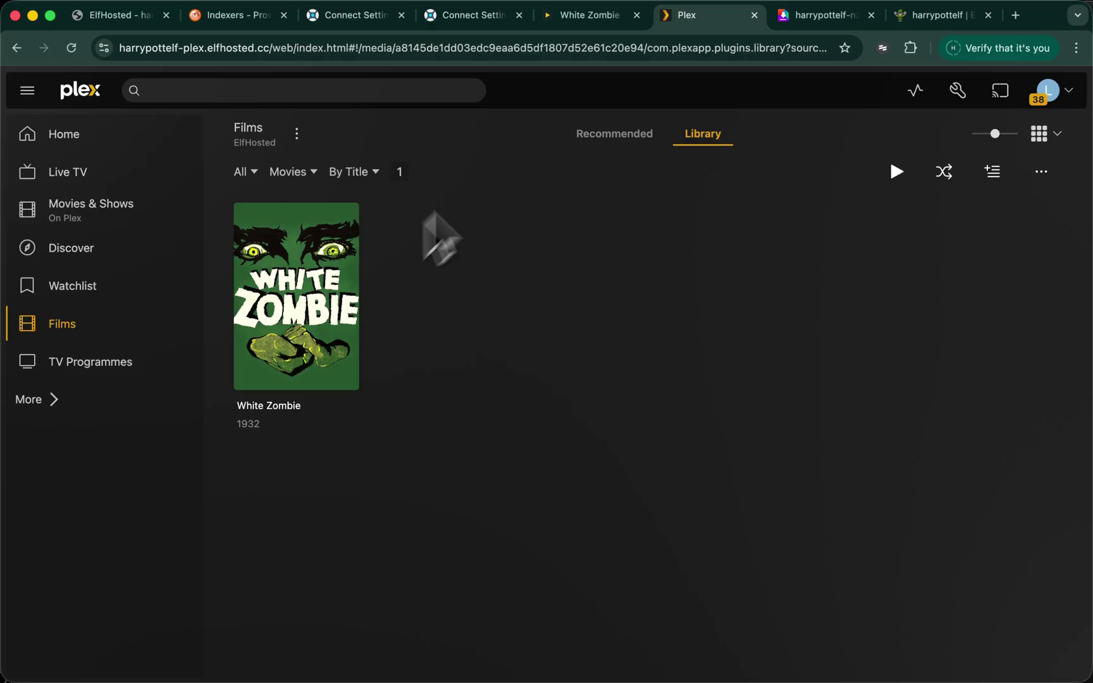
# Step: Switch to Sonarr 4K, enable the NzbDAV download client and save it
pyautogui.click(358, 17)
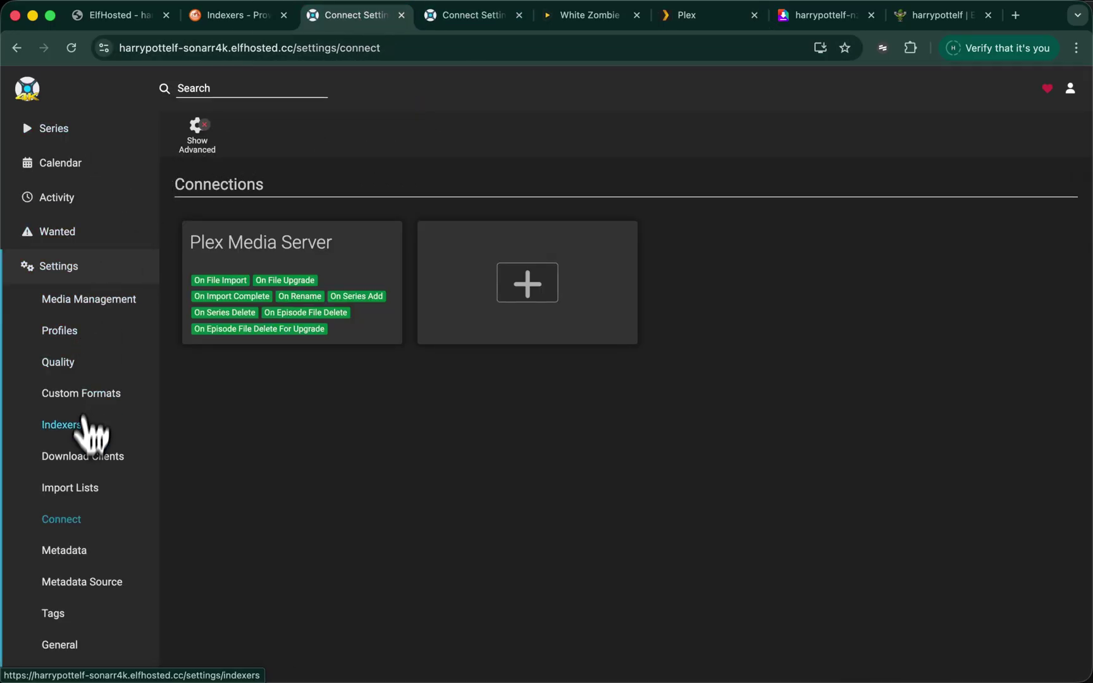
pyautogui.click(78, 456)
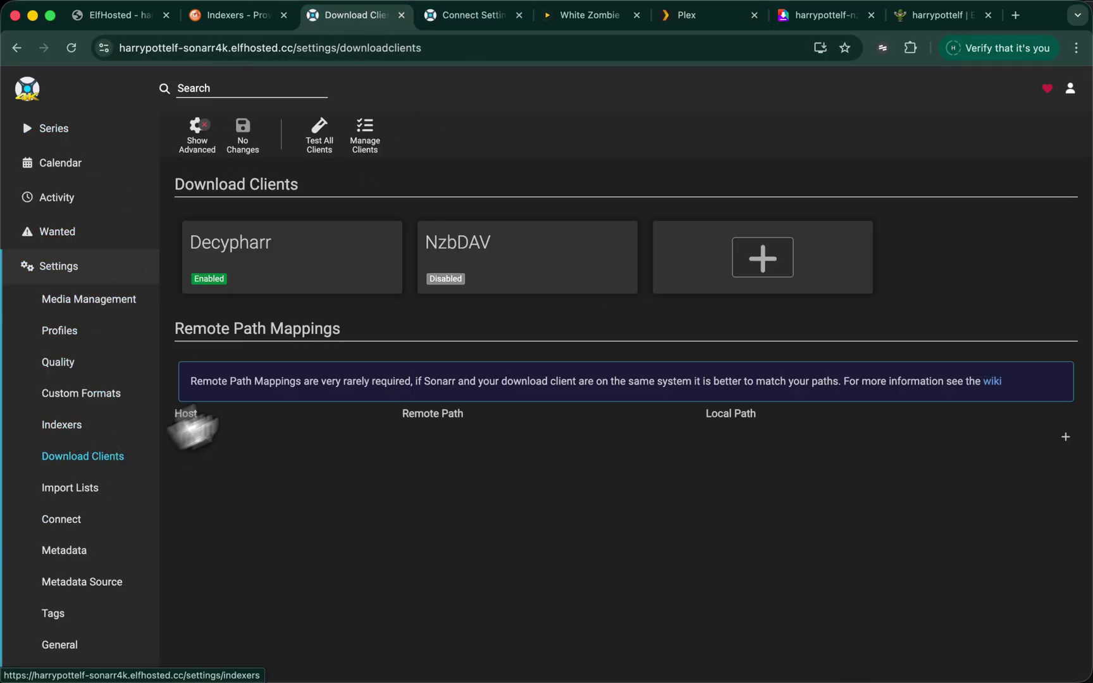
pyautogui.click(471, 253)
pyautogui.click(508, 219)
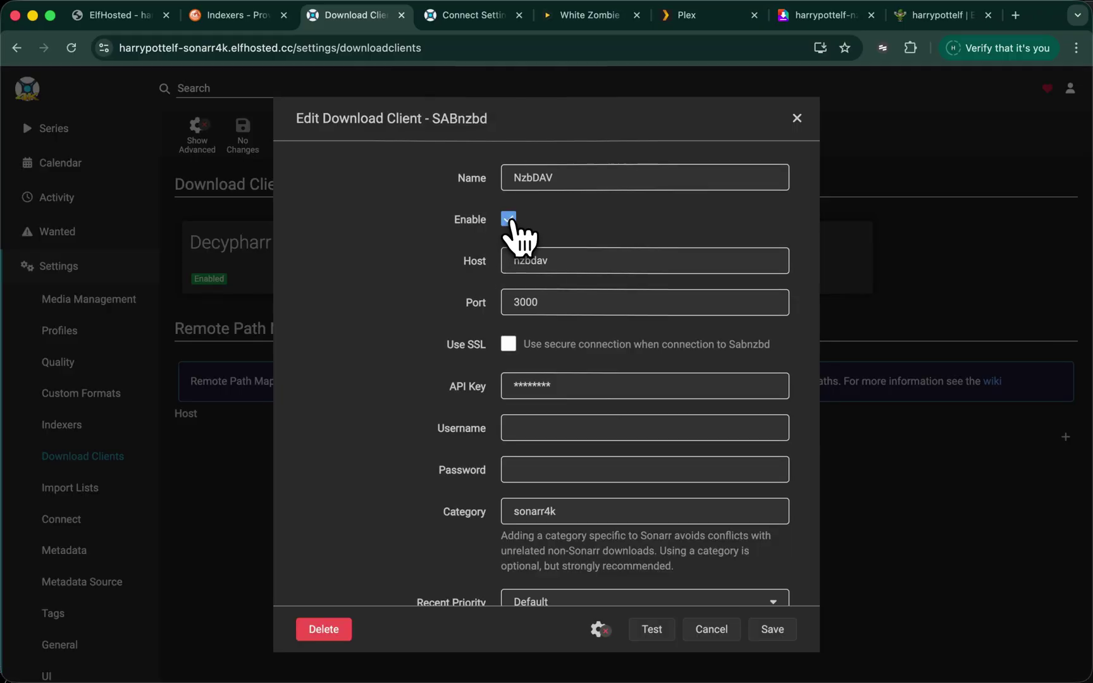
pyautogui.click(770, 630)
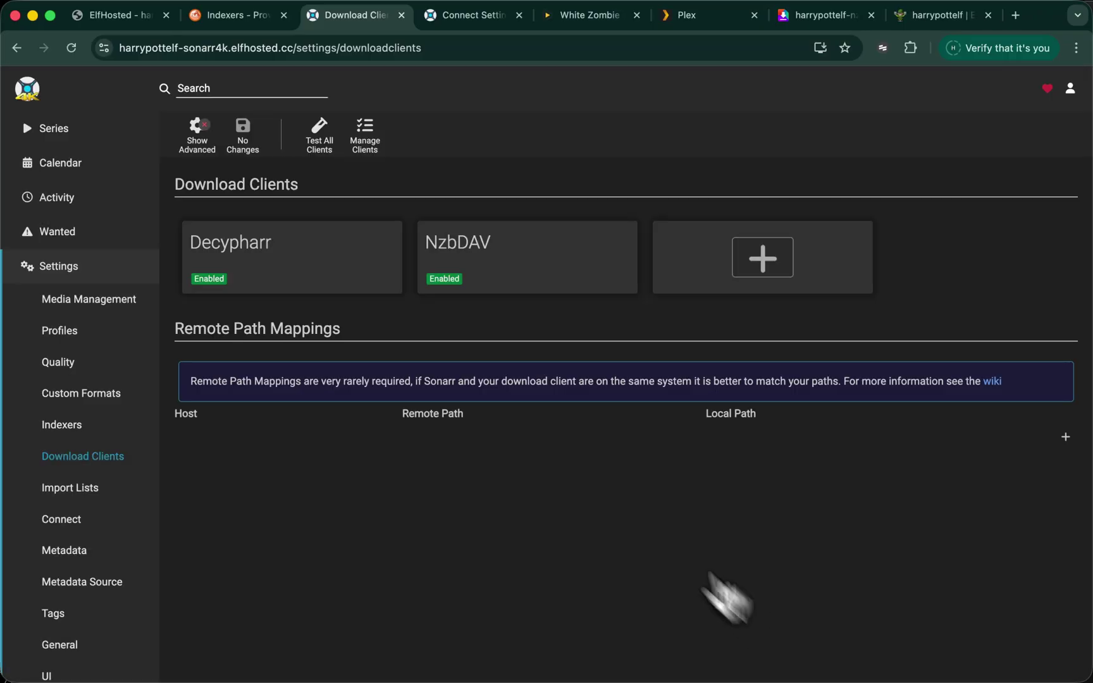
# Step: Disable the Decypharr download client in Sonarr 4K and save it
pyautogui.click(266, 252)
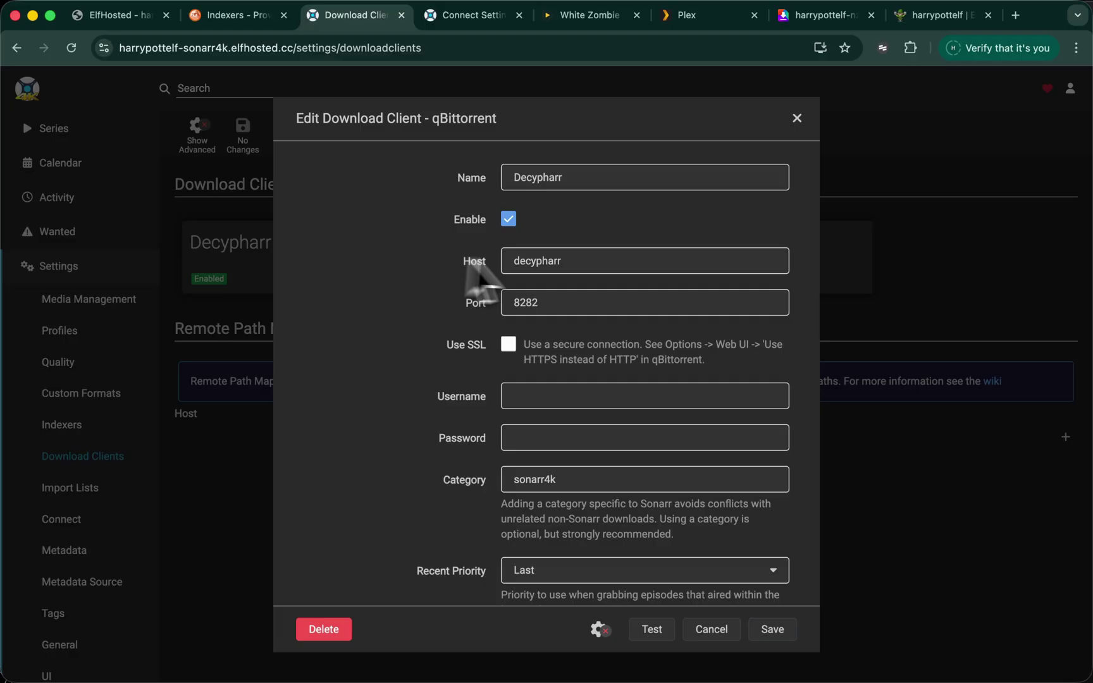
pyautogui.click(508, 219)
pyautogui.click(772, 630)
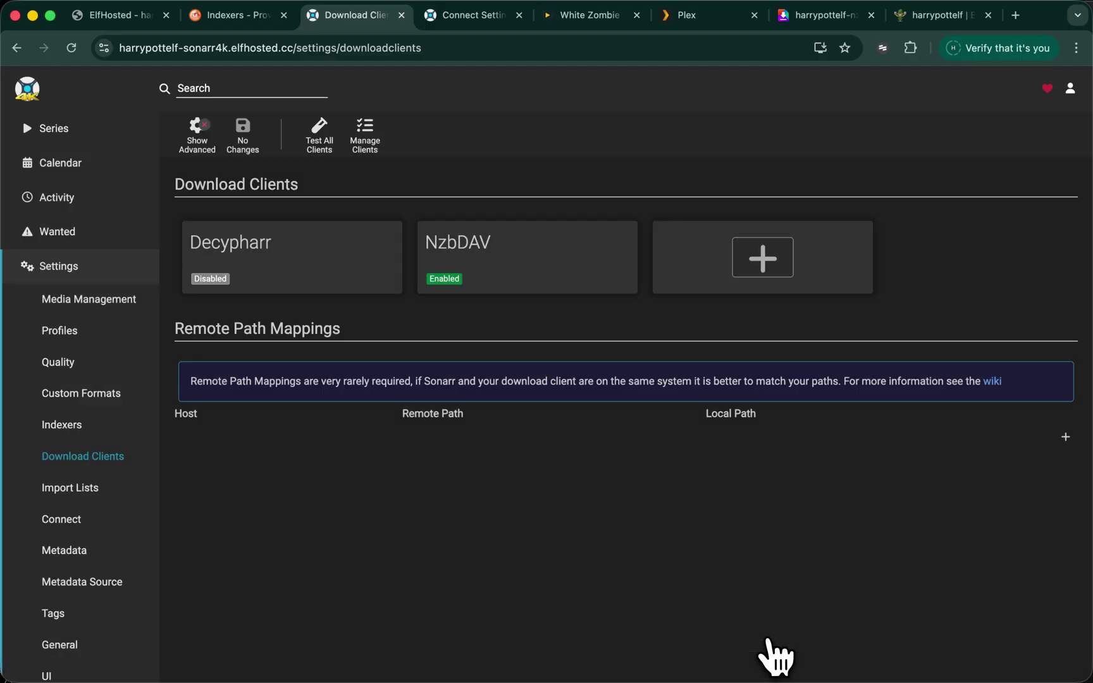
# Step: Open the indexer settings of Sonarr 4K
pyautogui.click(75, 426)
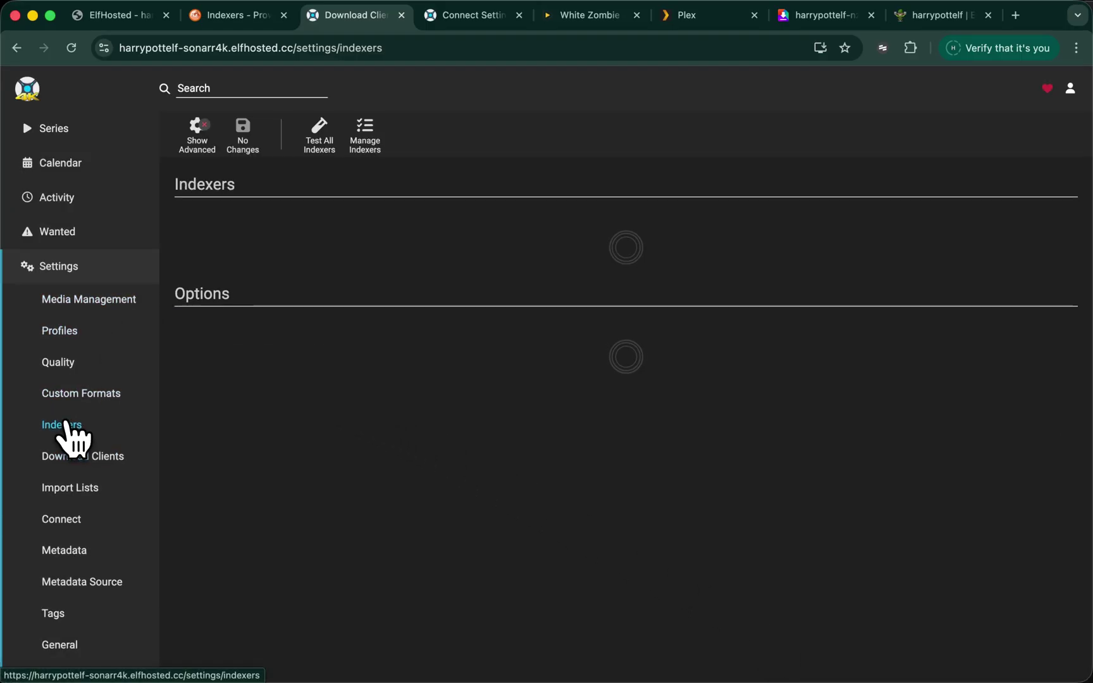